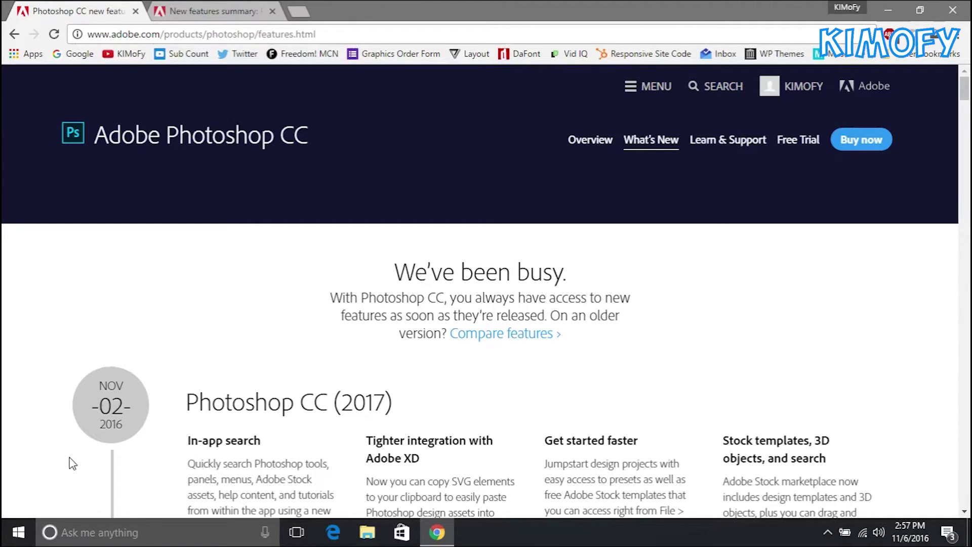
# Launch Photoshop CC 2017 from the Start menu's Recently added list, then return to Chrome's features page
pyautogui.click(18, 531)
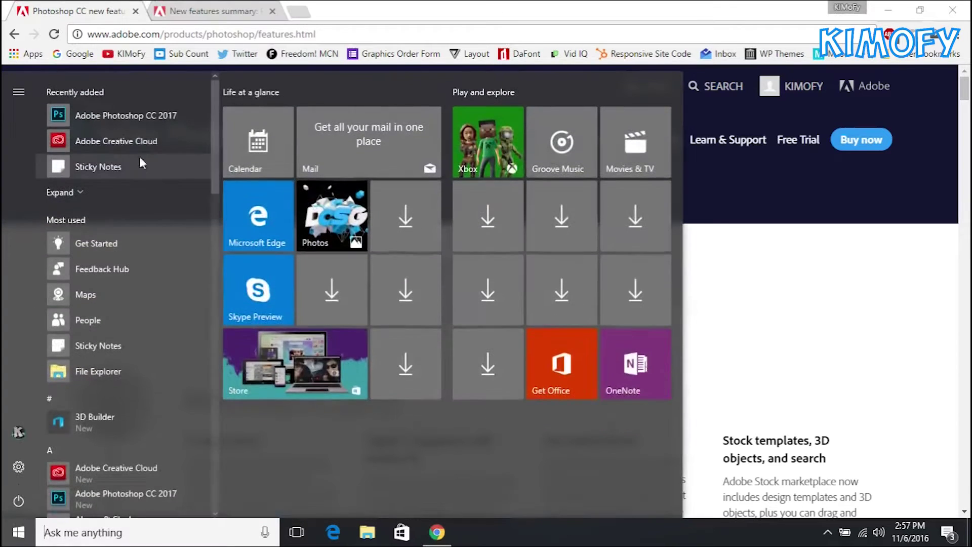
pyautogui.click(155, 113)
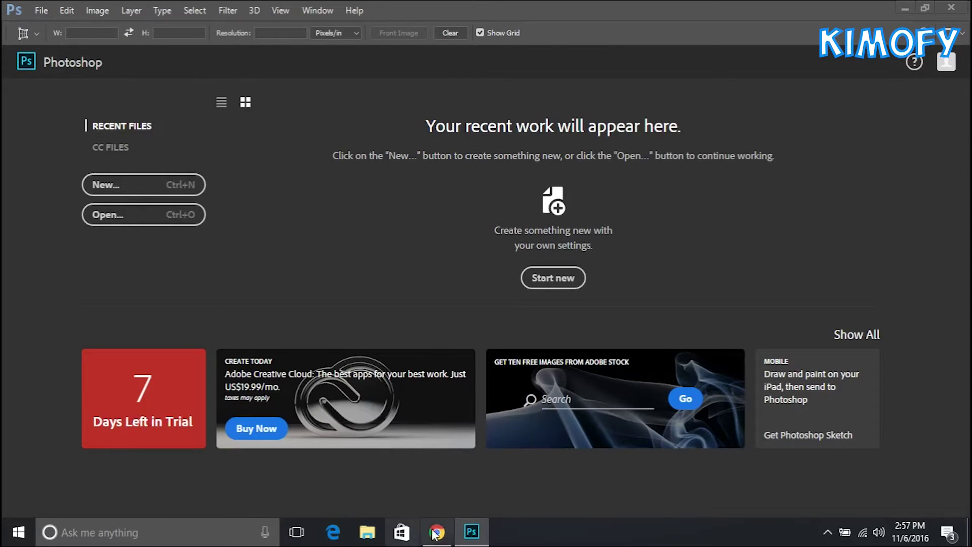
pyautogui.click(448, 536)
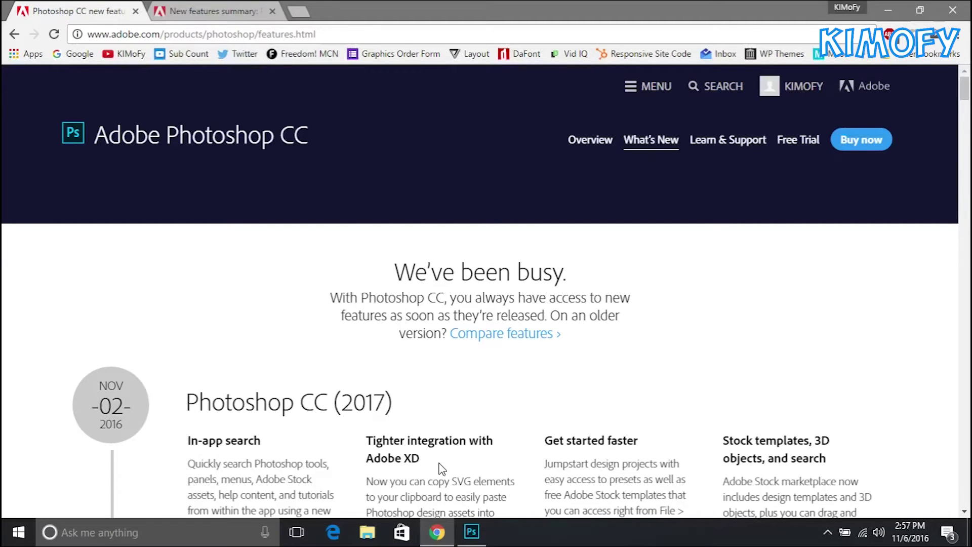
# Scroll the features page down to the Stock templates descriptions and read them, then switch to Photoshop
pyautogui.scroll(-3, 442, 468)
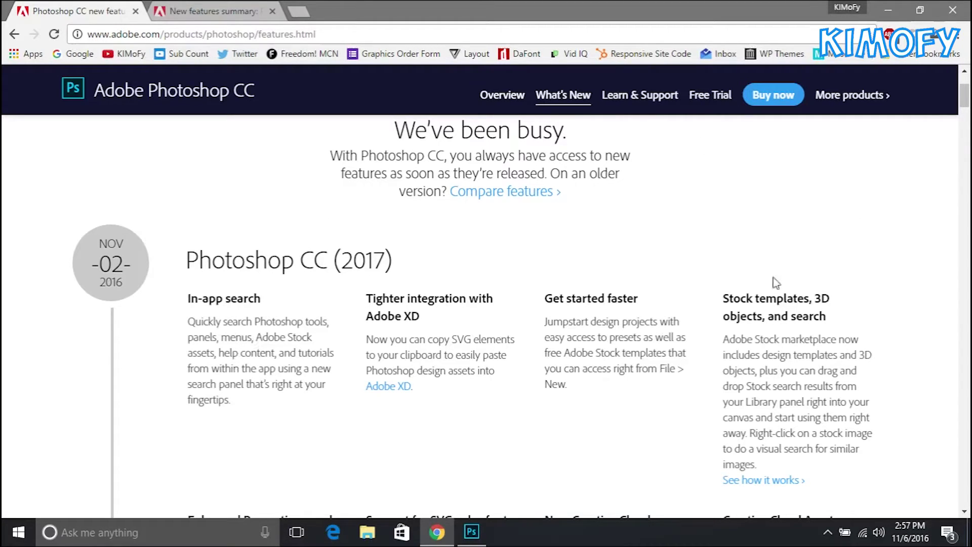
pyautogui.moveTo(719, 299); pyautogui.dragTo(829, 317)
pyautogui.click(735, 298)
pyautogui.click(813, 317)
pyautogui.click(472, 532)
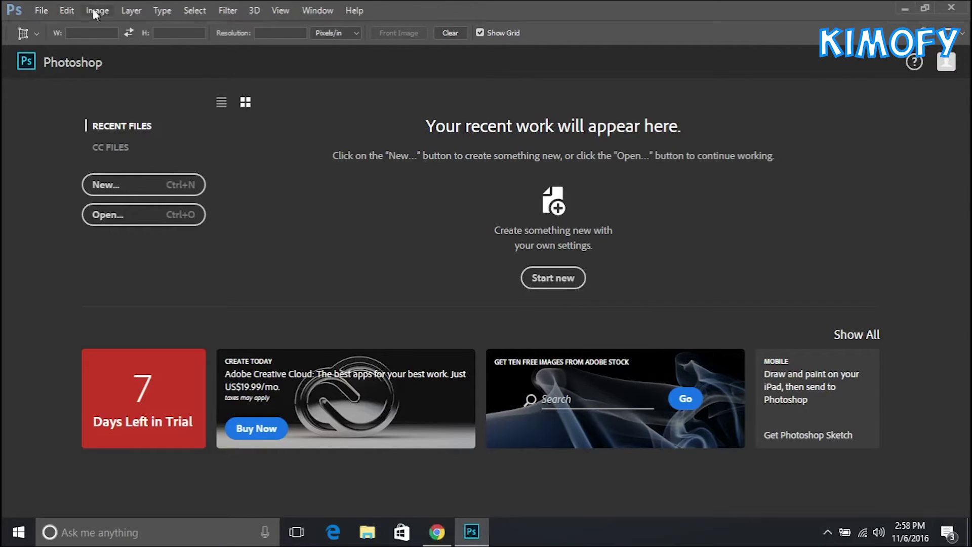
# Glance at the Edit menu, then open the New Document dialog from the start screen
pyautogui.click(71, 10)
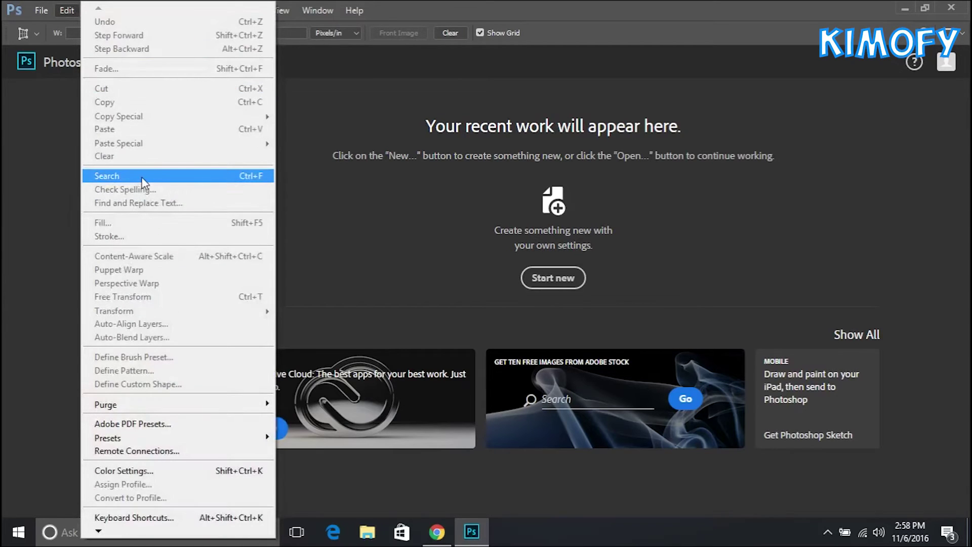
pyautogui.click(35, 216)
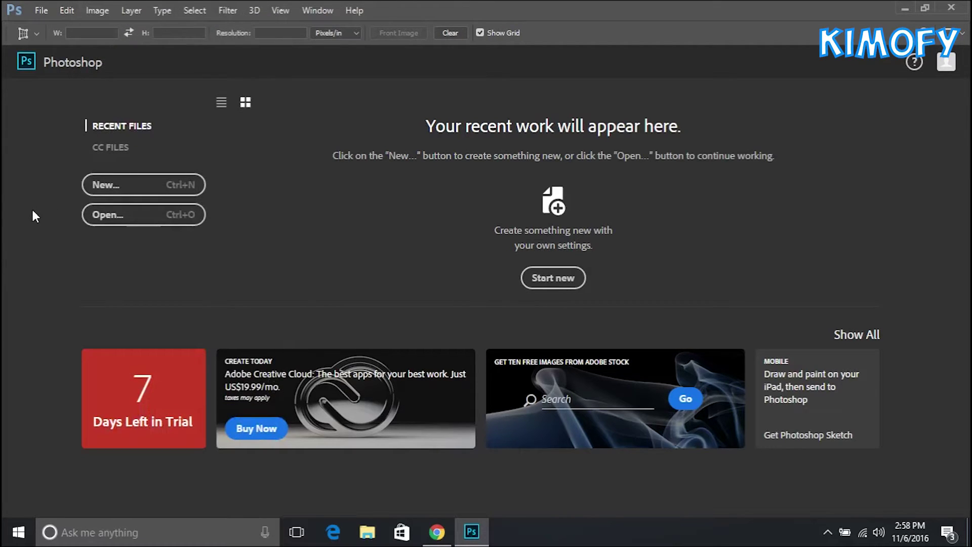
pyautogui.click(110, 186)
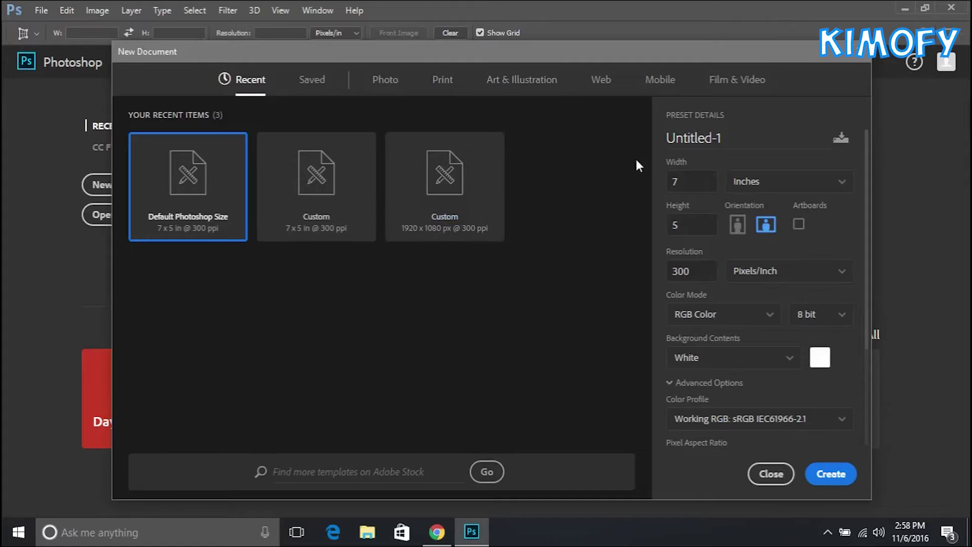
# Create a 1900 × 1080 px landscape document with Background Contents set to Background Color
pyautogui.click(756, 182)
pyautogui.click(784, 207)
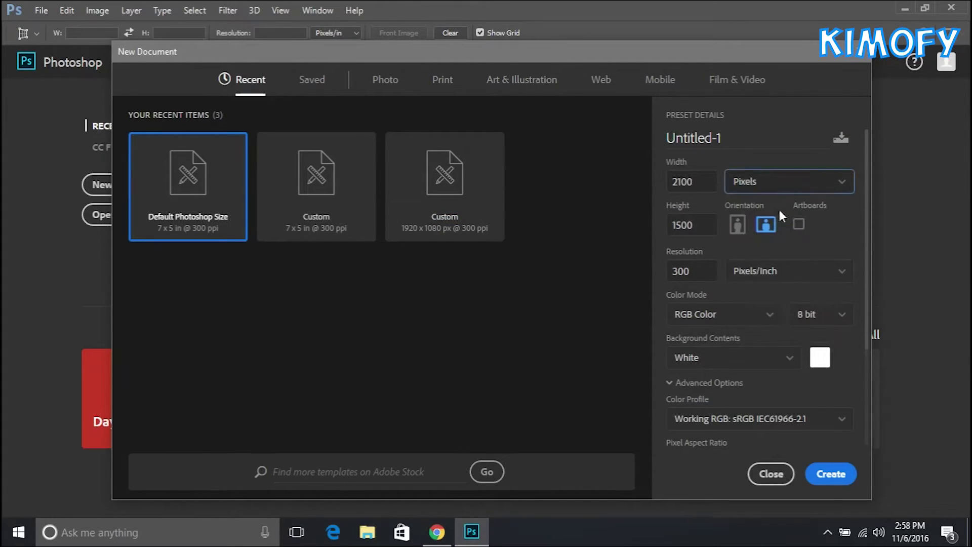
pyautogui.hotkey('shift', 'Tab')
pyautogui.write('1900')
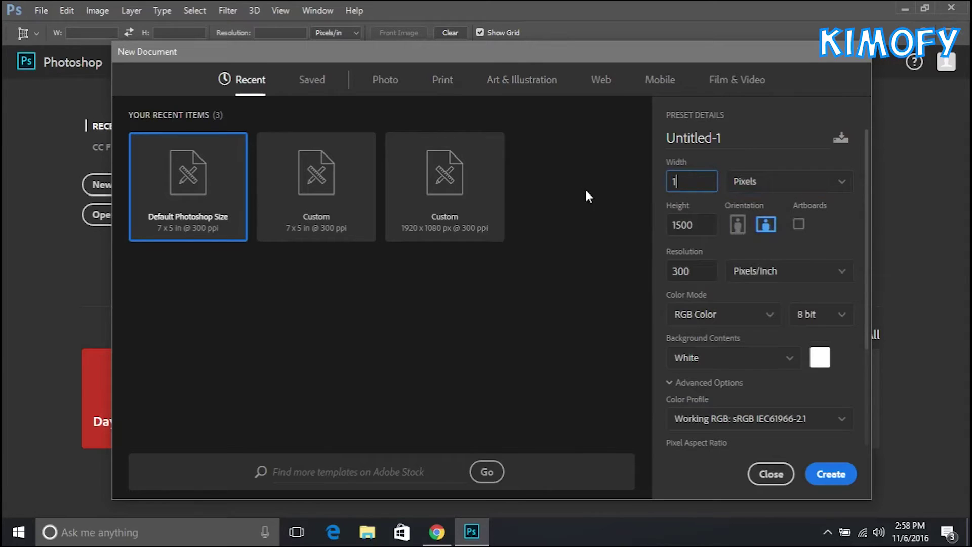
pyautogui.press('Tab')
pyautogui.press('Tab')
pyautogui.write('1080')
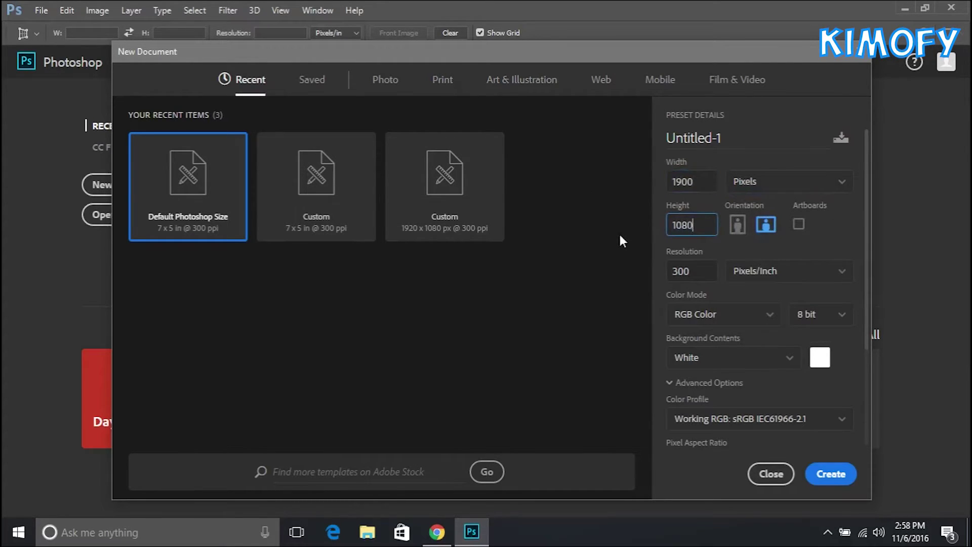
pyautogui.click(767, 226)
pyautogui.click(704, 265)
pyautogui.click(714, 361)
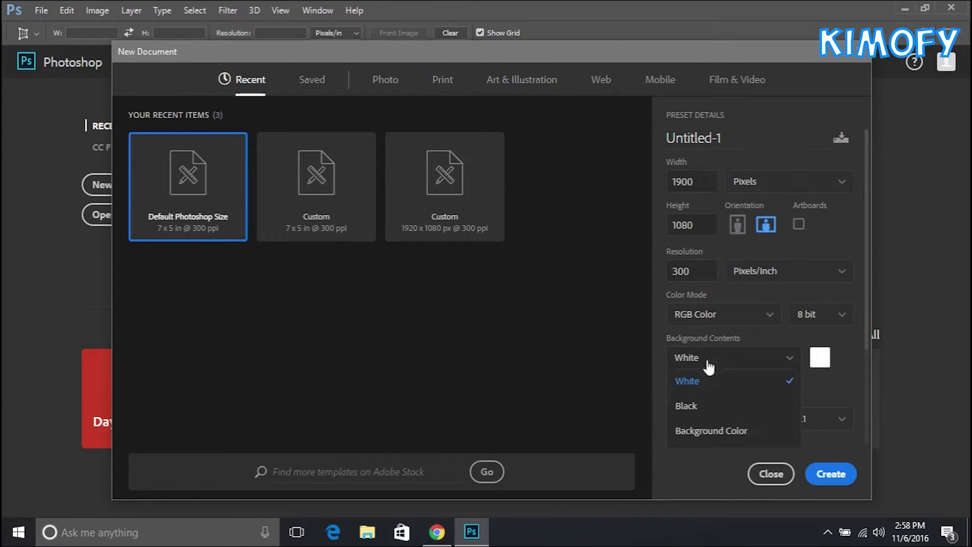
pyautogui.click(706, 431)
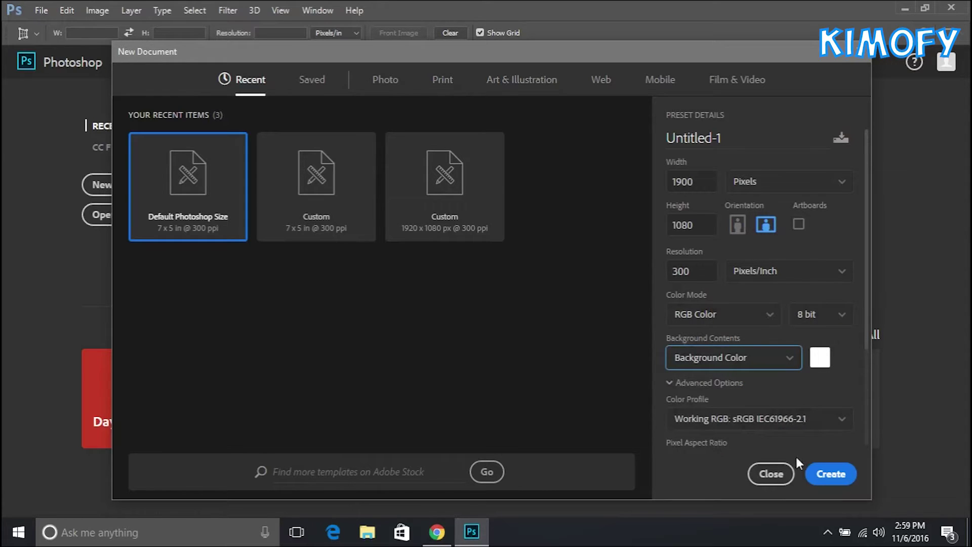
pyautogui.click(843, 472)
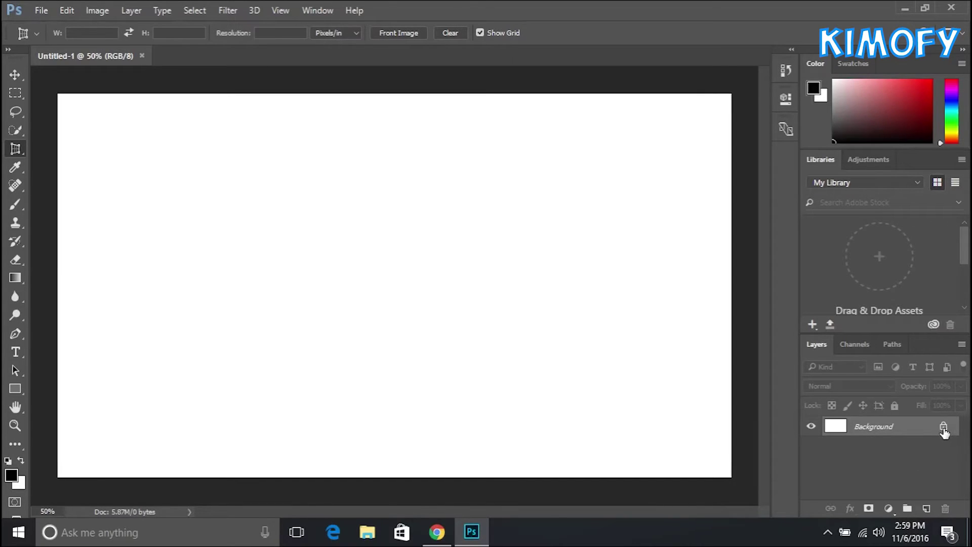
# Unlock Background, add Layer 1, delete Layer 0, zoom out, then return to Chrome
pyautogui.click(943, 428)
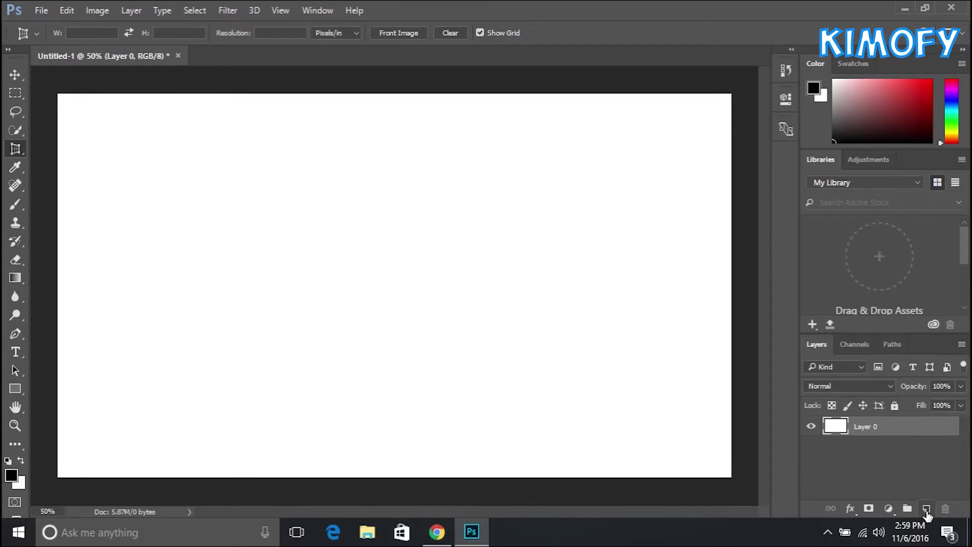
pyautogui.click(926, 509)
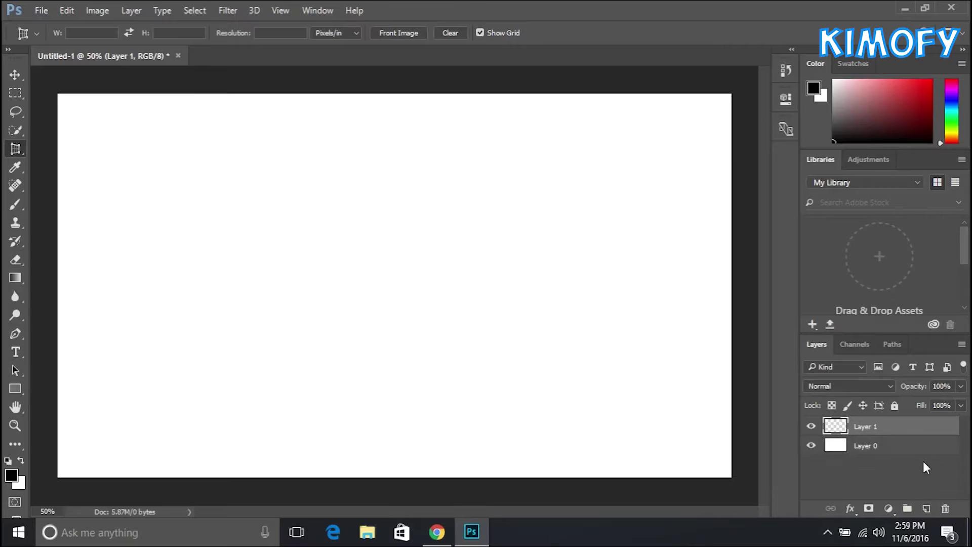
pyautogui.click(902, 453)
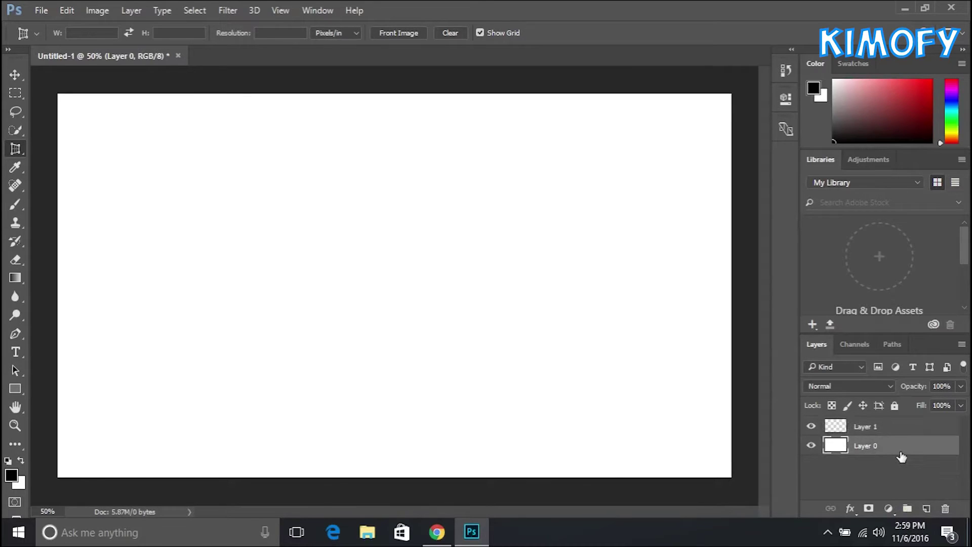
pyautogui.rightClick(901, 457)
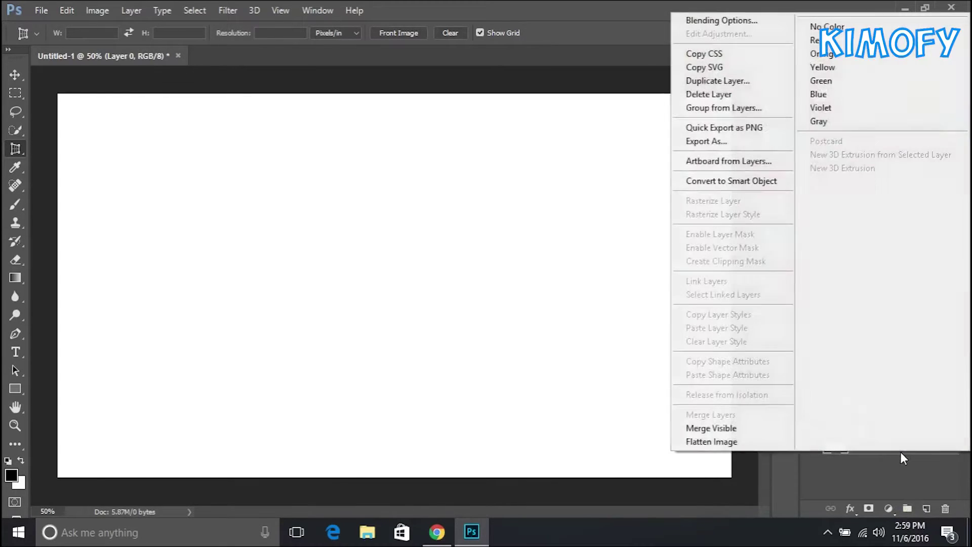
pyautogui.click(740, 95)
pyautogui.click(458, 206)
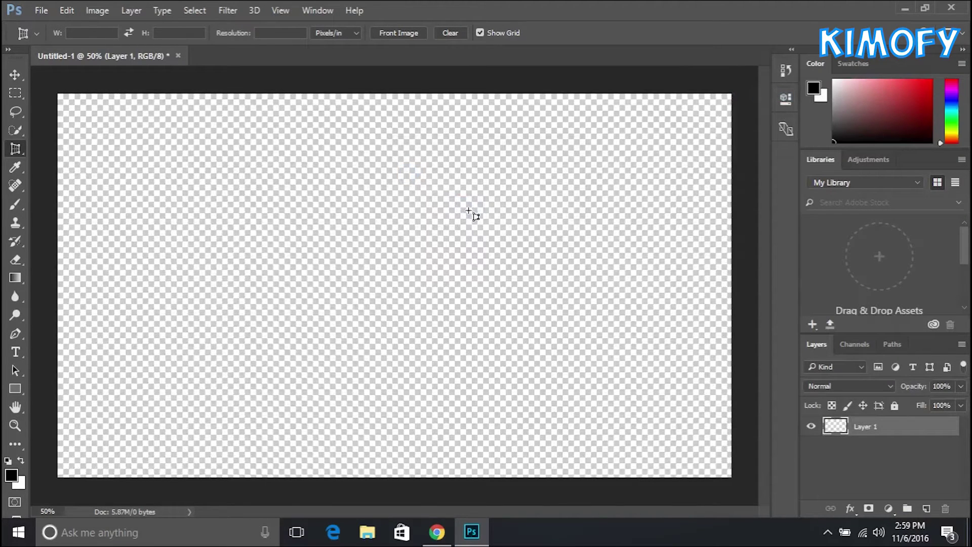
pyautogui.hotkey('ctrl', '-')
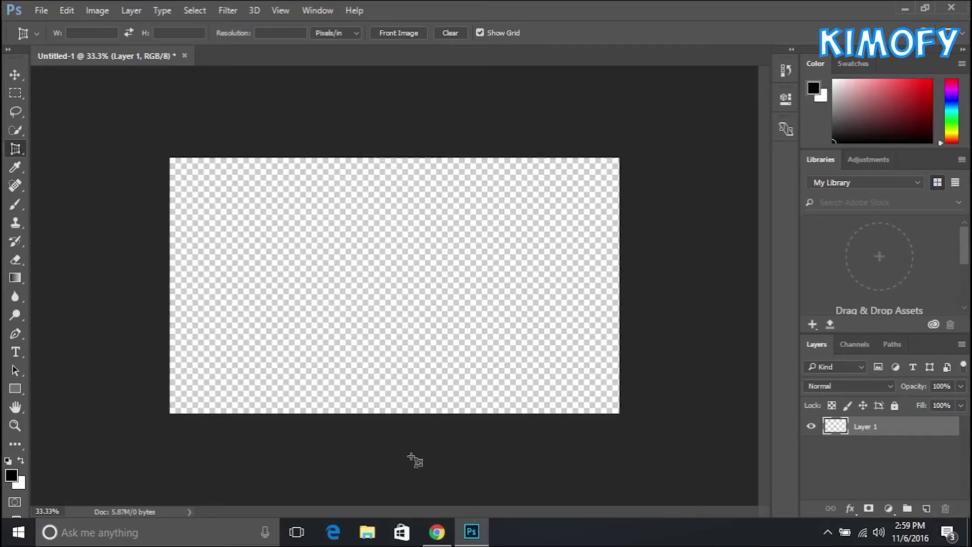
pyautogui.click(438, 538)
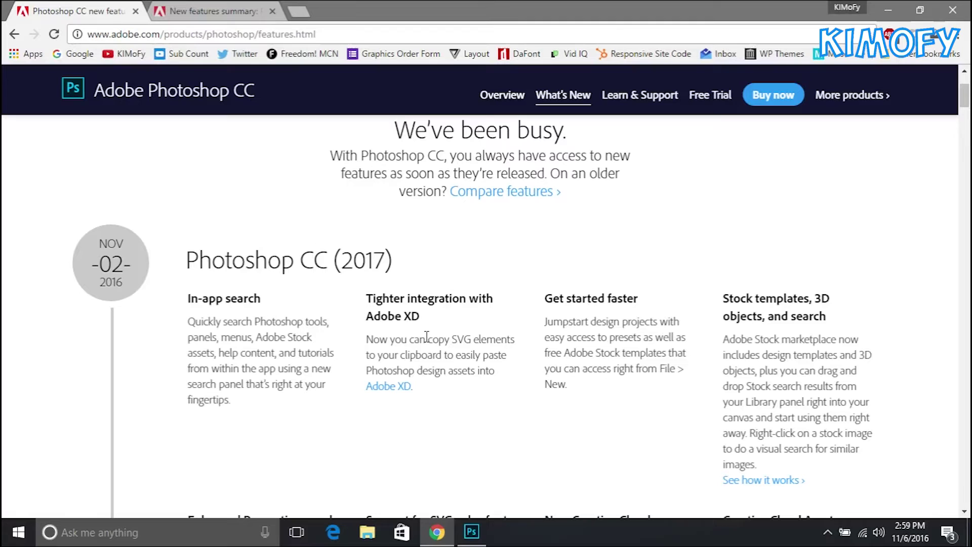
# Scroll down and read the Get started faster and Jumpstart descriptions on the features page
pyautogui.scroll(-1, 426, 337)
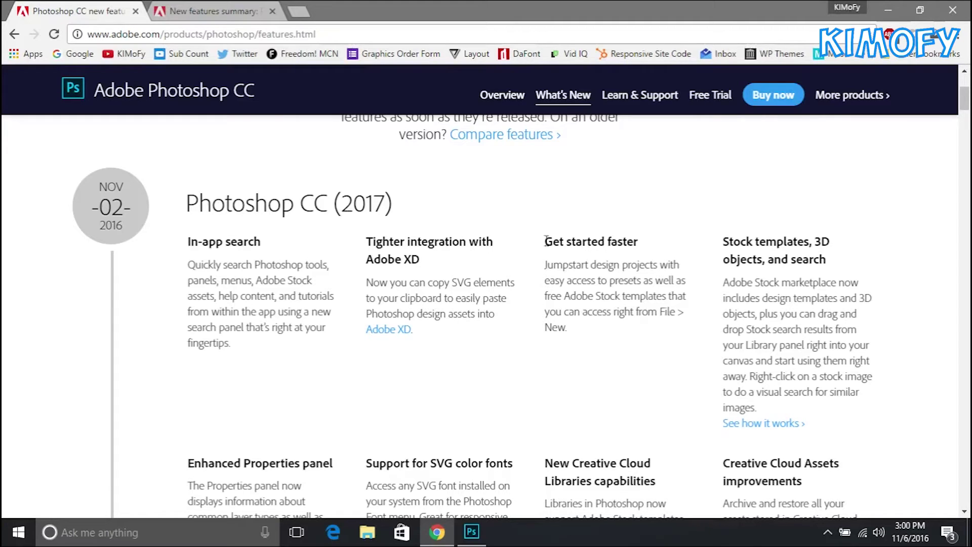
pyautogui.moveTo(545, 240); pyautogui.dragTo(592, 264)
pyautogui.click(555, 268)
pyautogui.moveTo(544, 264); pyautogui.dragTo(578, 265)
pyautogui.click(560, 297)
# Preview the Default Photoshop Size, 7 x 5 in and 1920 x 1080 px presets, close without creating, then return to Chrome
pyautogui.click(472, 532)
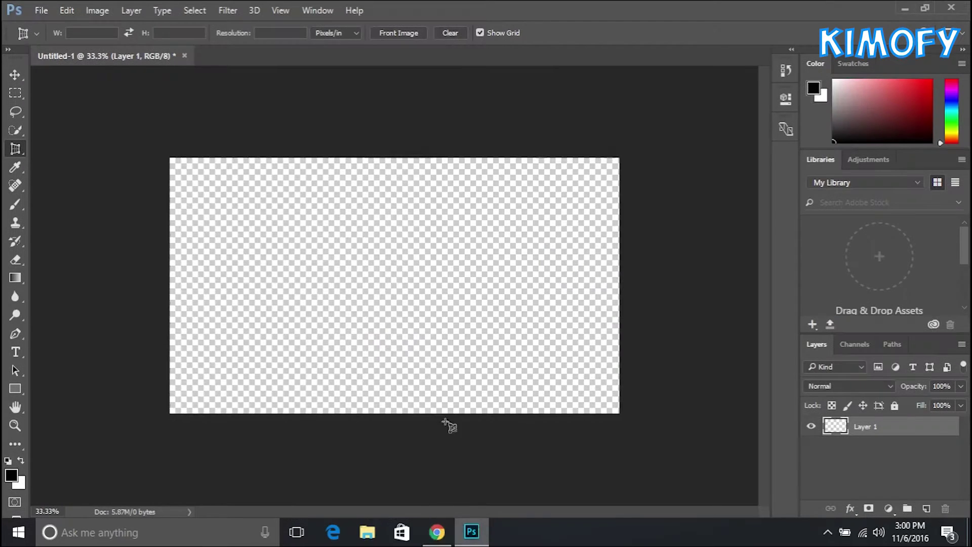
pyautogui.click(48, 9)
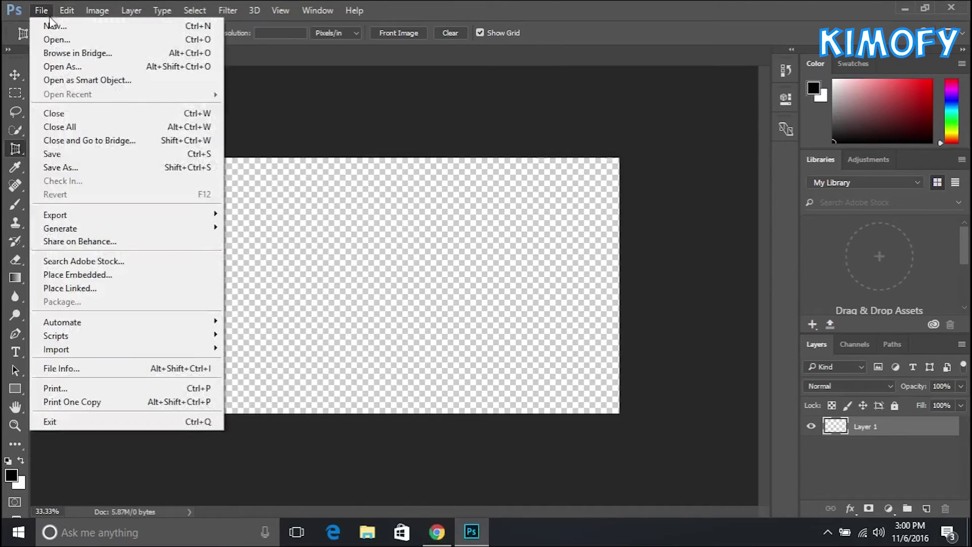
pyautogui.click(55, 26)
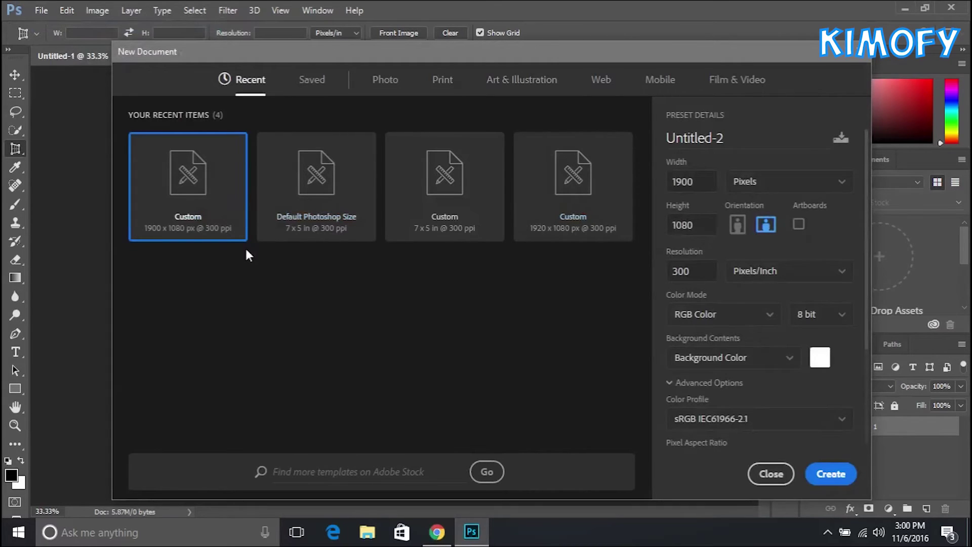
pyautogui.click(296, 197)
pyautogui.click(445, 218)
pyautogui.click(539, 216)
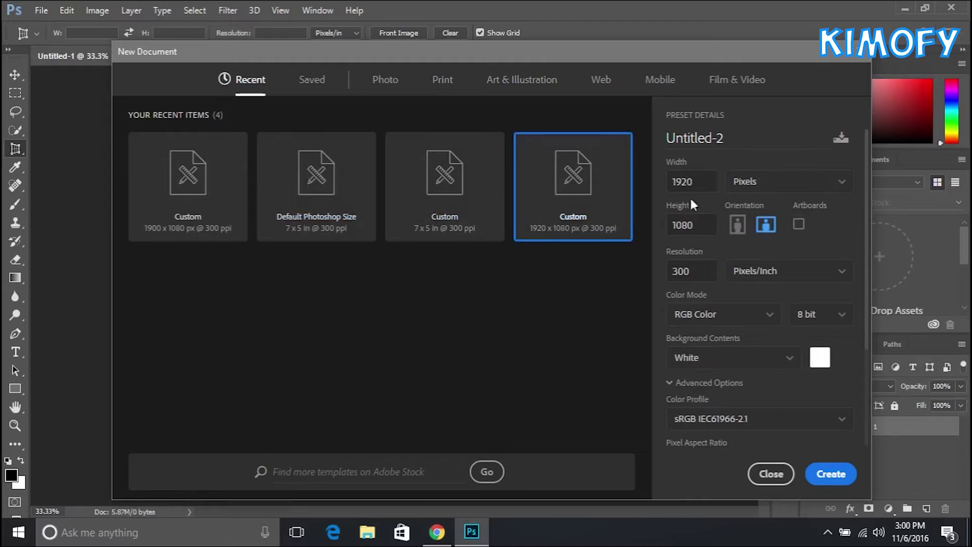
pyautogui.click(767, 469)
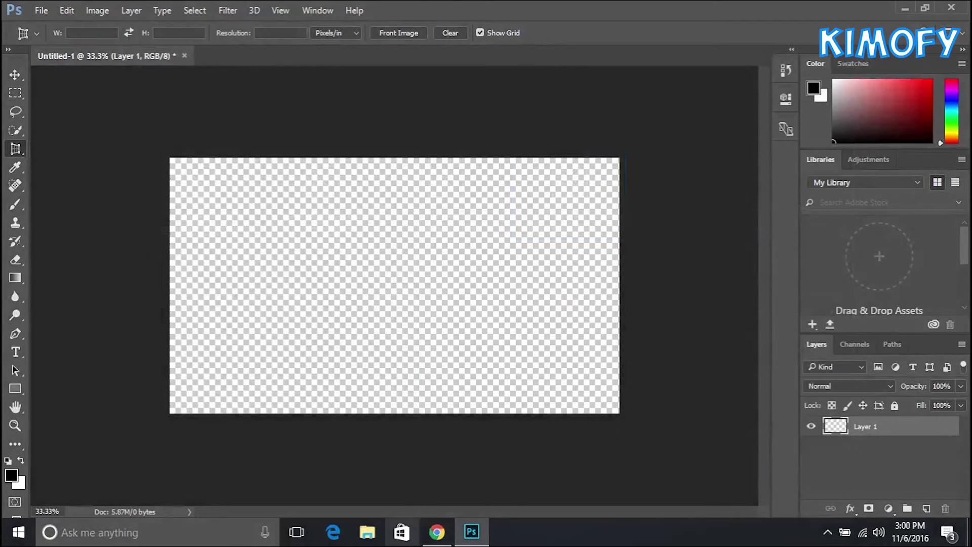
pyautogui.click(436, 532)
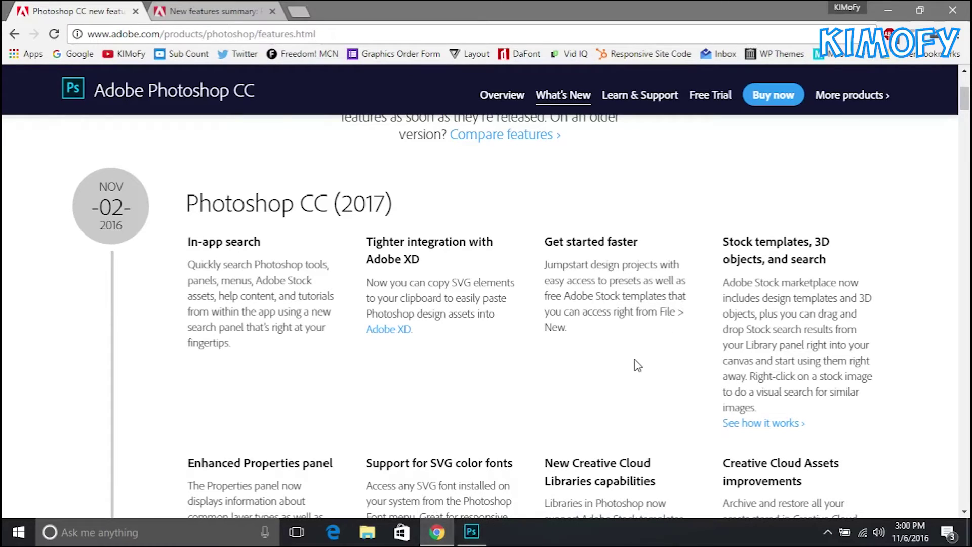
# Scroll the features page to the Enhanced Properties panel row, then return to Photoshop
pyautogui.scroll(-5, 637, 364)
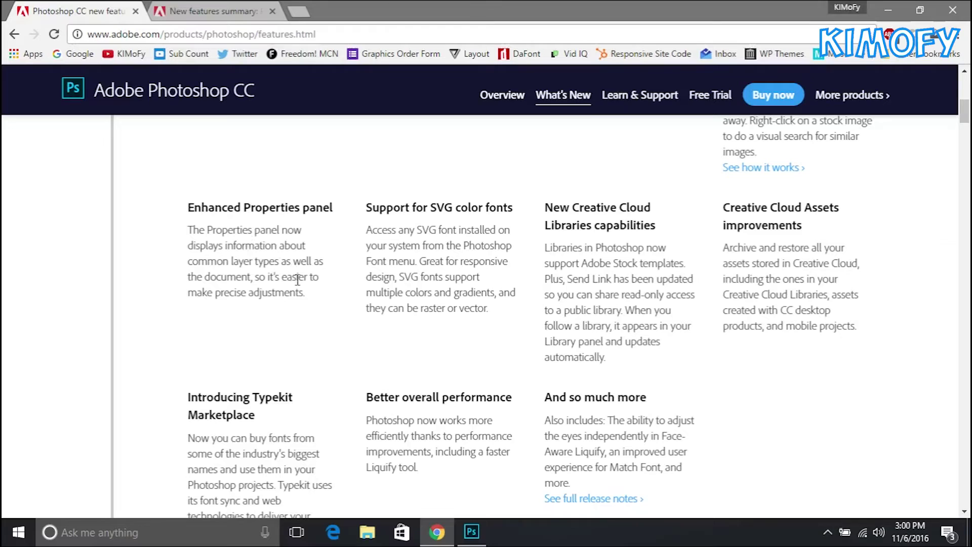
pyautogui.click(485, 538)
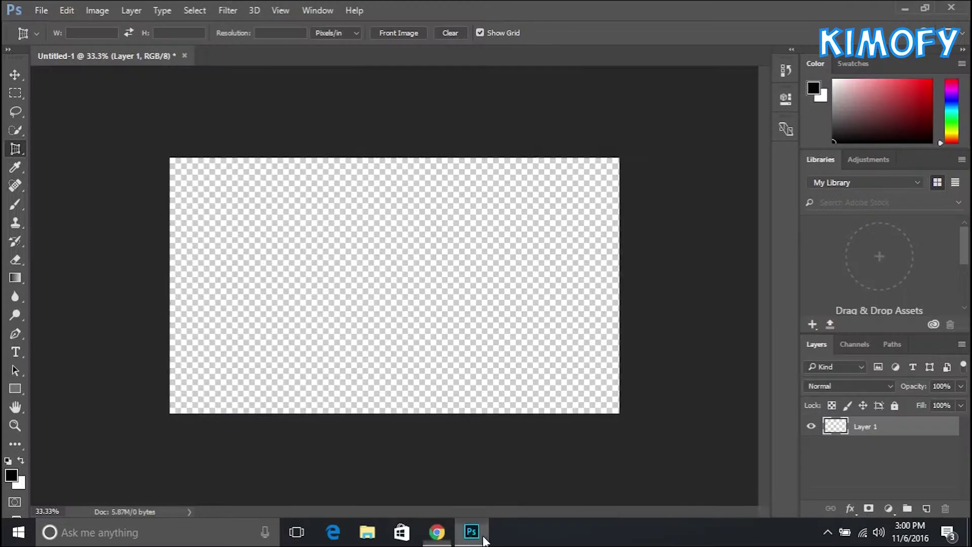
# Look over Layer 1's context menu options, dismiss it, and go back to Chrome
pyautogui.rightClick(910, 427)
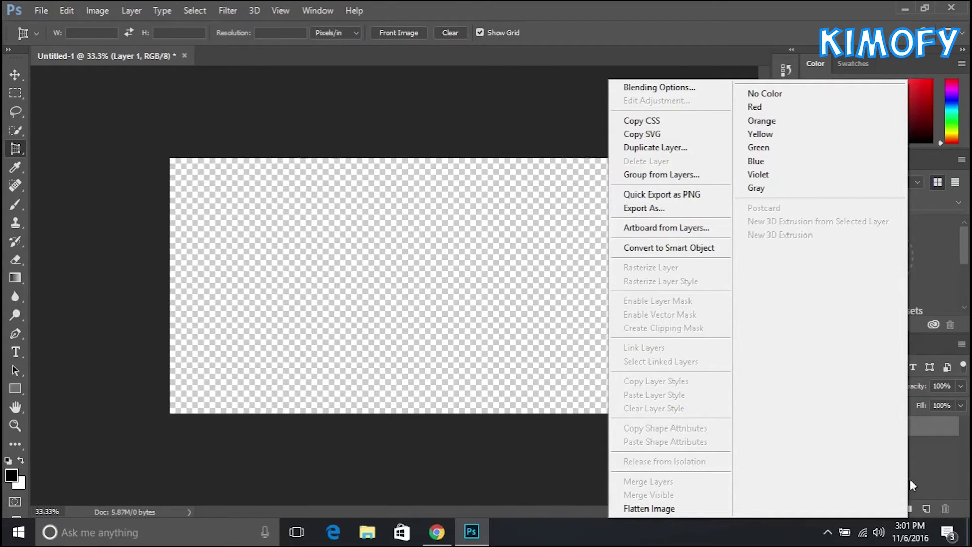
pyautogui.click(927, 485)
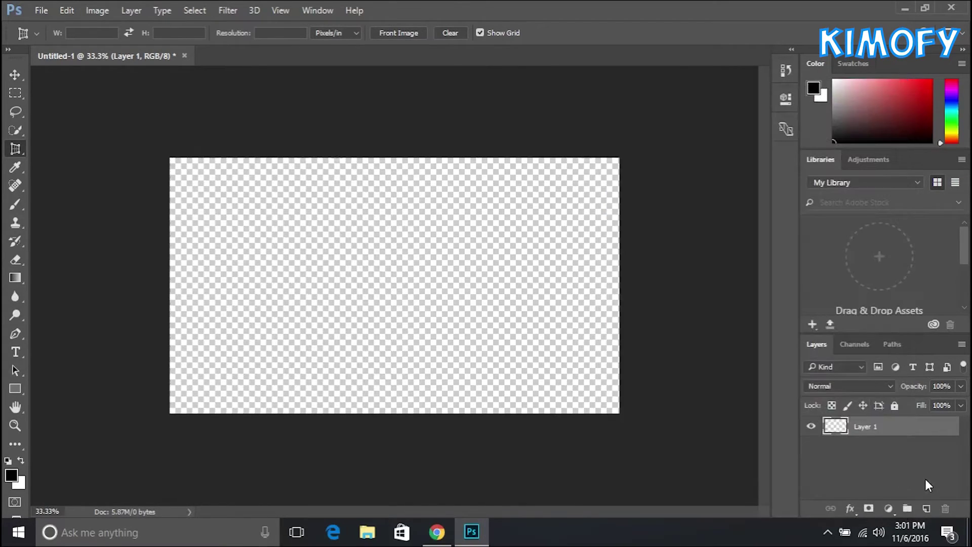
pyautogui.click(437, 532)
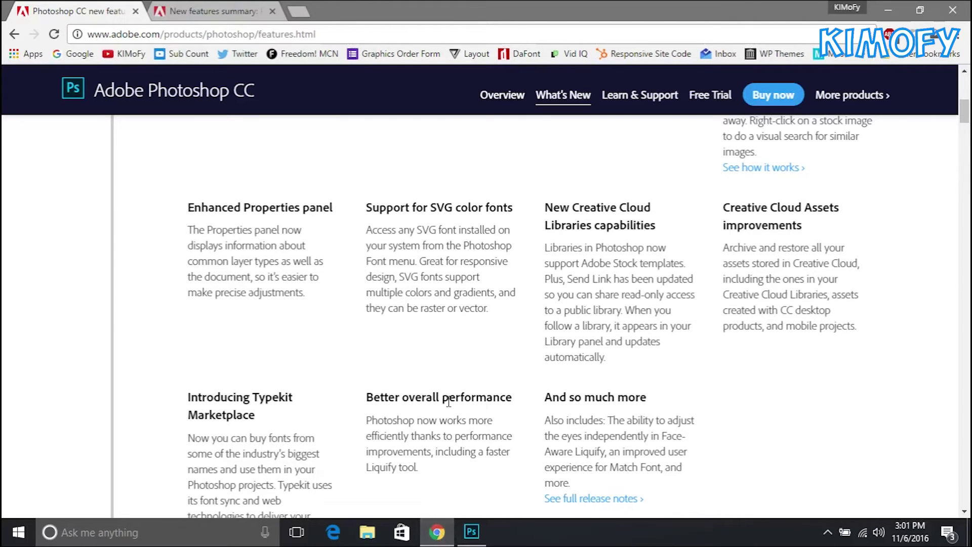
# Scroll to the Better overall performance entry and highlight, then deselect, 'Liquify tool.'
pyautogui.scroll(-2, 456, 402)
pyautogui.scroll(-1, 449, 402)
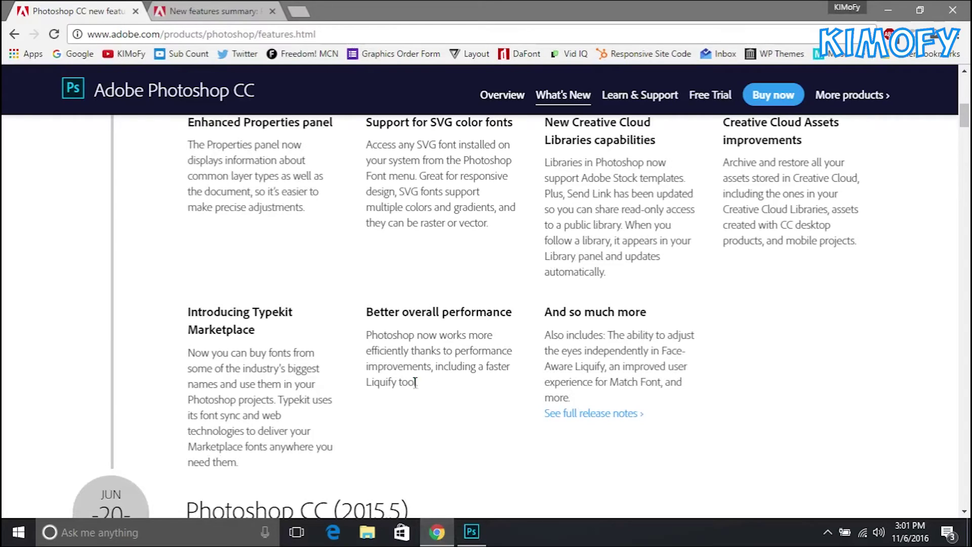
pyautogui.moveTo(417, 383); pyautogui.dragTo(366, 386)
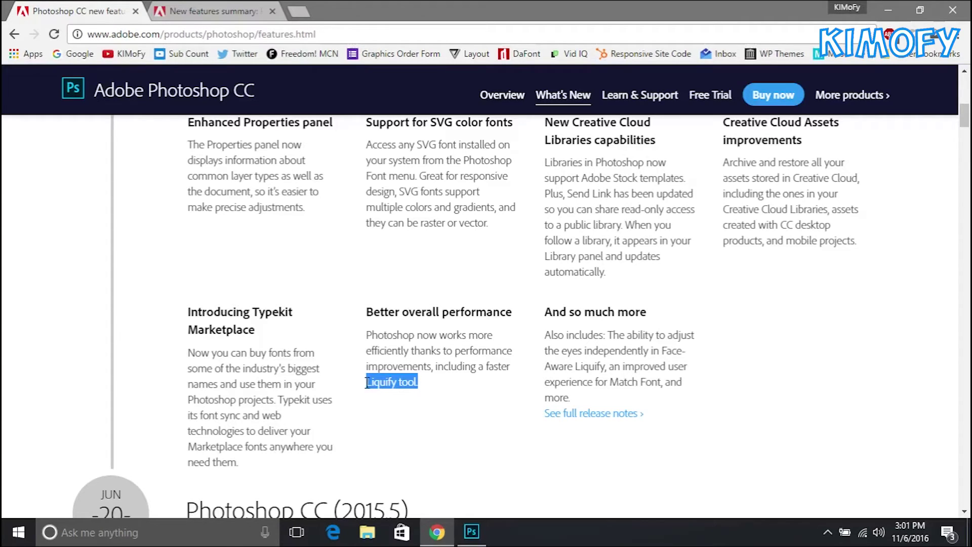
pyautogui.click(367, 383)
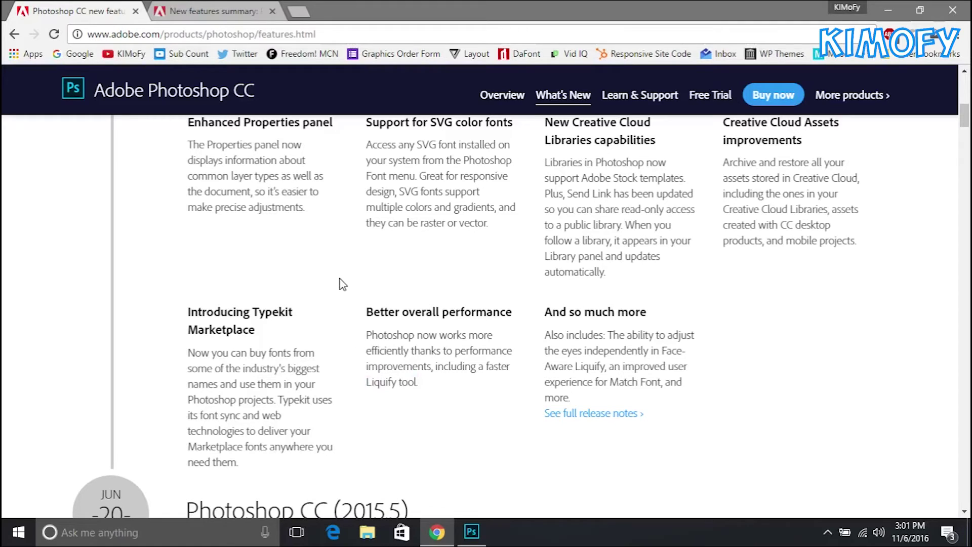
# Switch to the New features summary page and highlight its OpenType SVG fonts heading
pyautogui.click(245, 9)
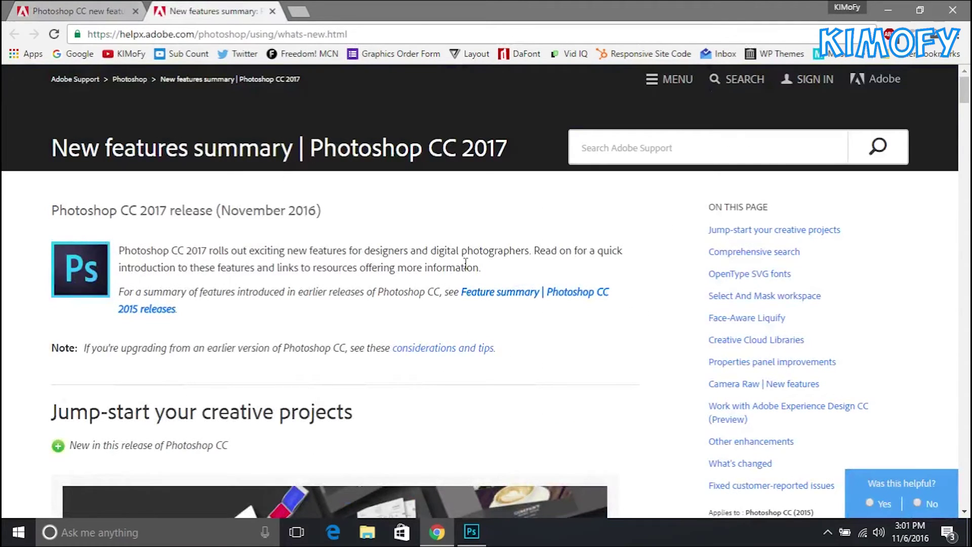
pyautogui.moveTo(966, 101); pyautogui.dragTo(965, 242)
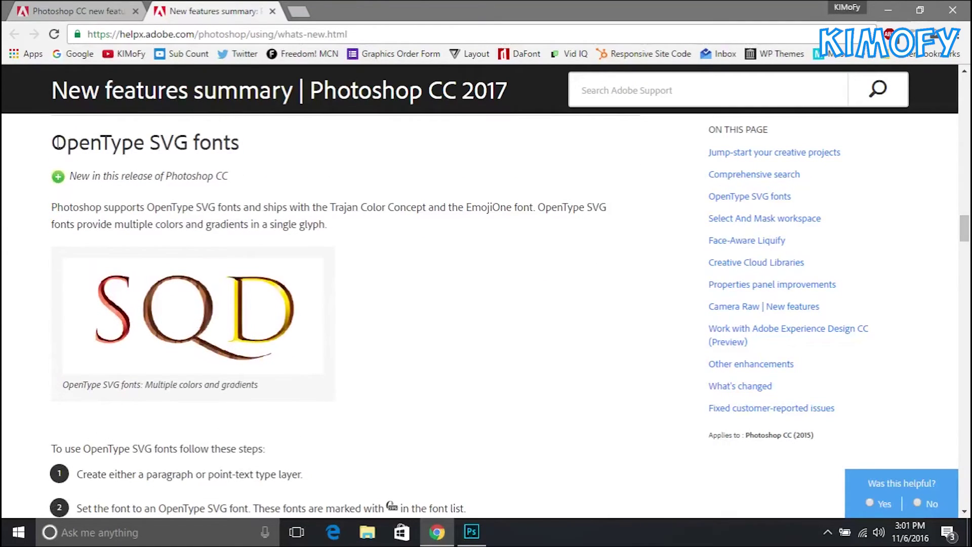
pyautogui.moveTo(52, 143); pyautogui.dragTo(186, 152)
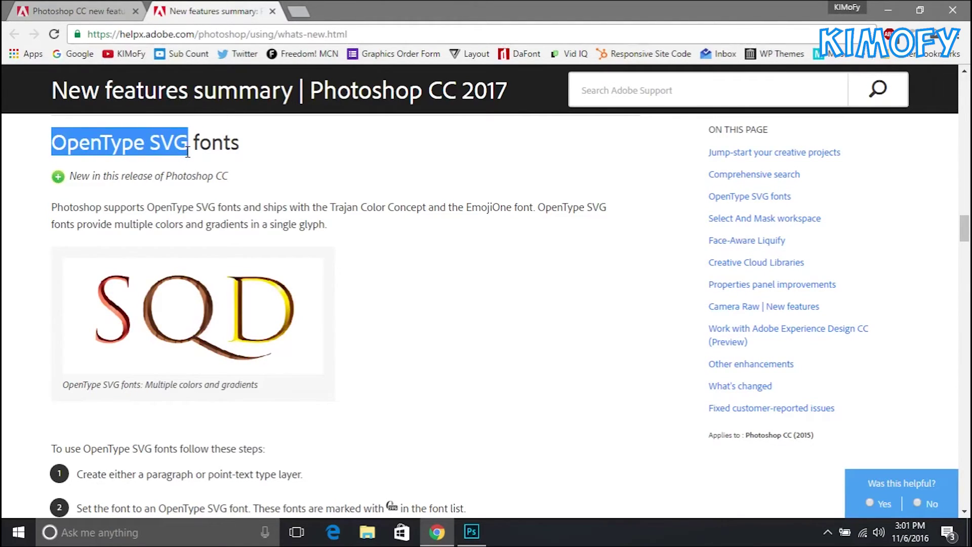
# Clear the highlight, scroll down to Face-Aware Liquify, then back up to Select And Mask workspace
pyautogui.click(186, 154)
pyautogui.scroll(-10, 187, 156)
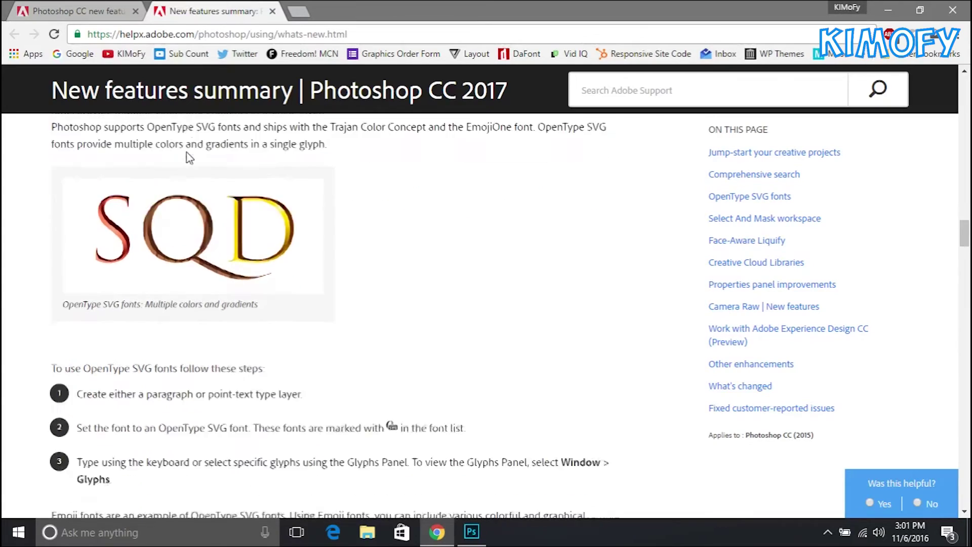
pyautogui.scroll(-16, 188, 158)
pyautogui.scroll(8, 189, 157)
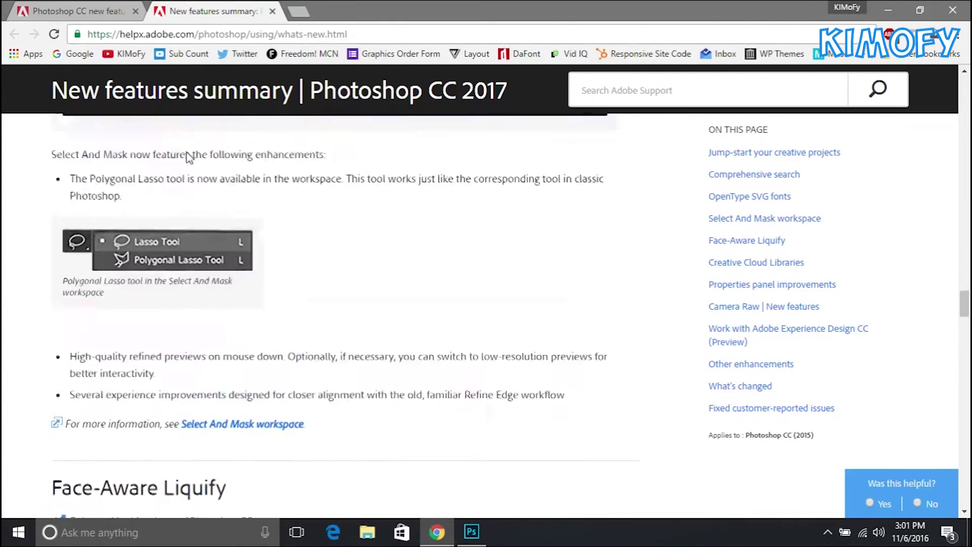
pyautogui.scroll(4, 186, 152)
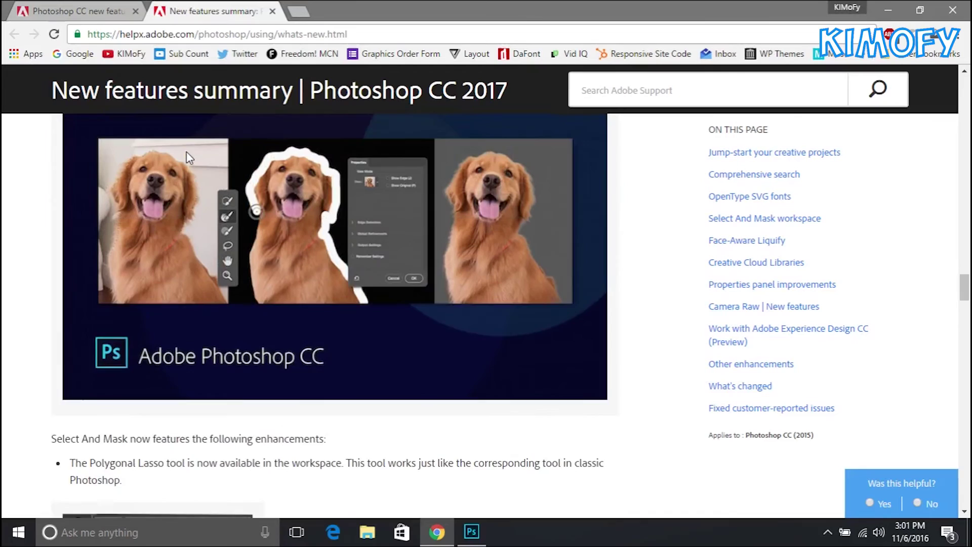
pyautogui.scroll(1, 187, 155)
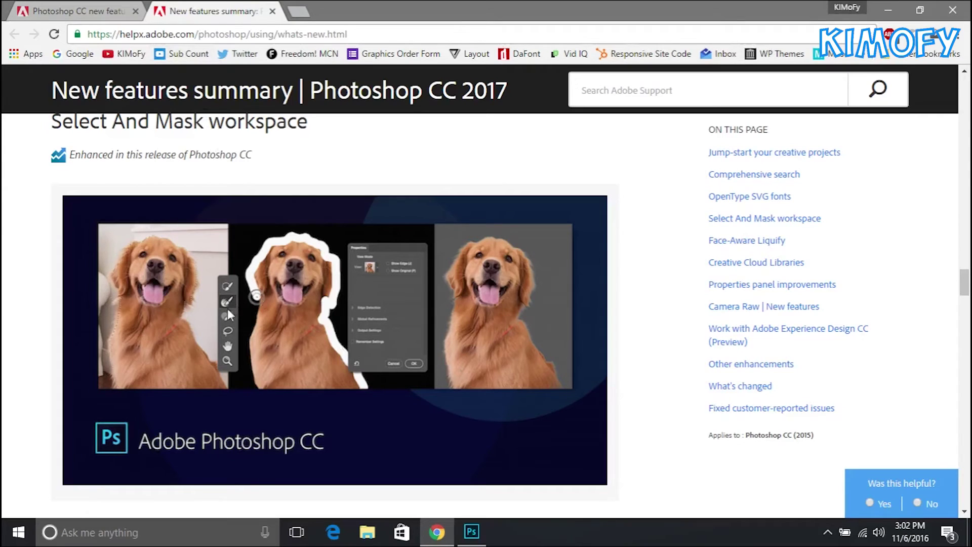
# Back in Photoshop, pick the History Brush and expand the toolbar to two columns
pyautogui.click(471, 531)
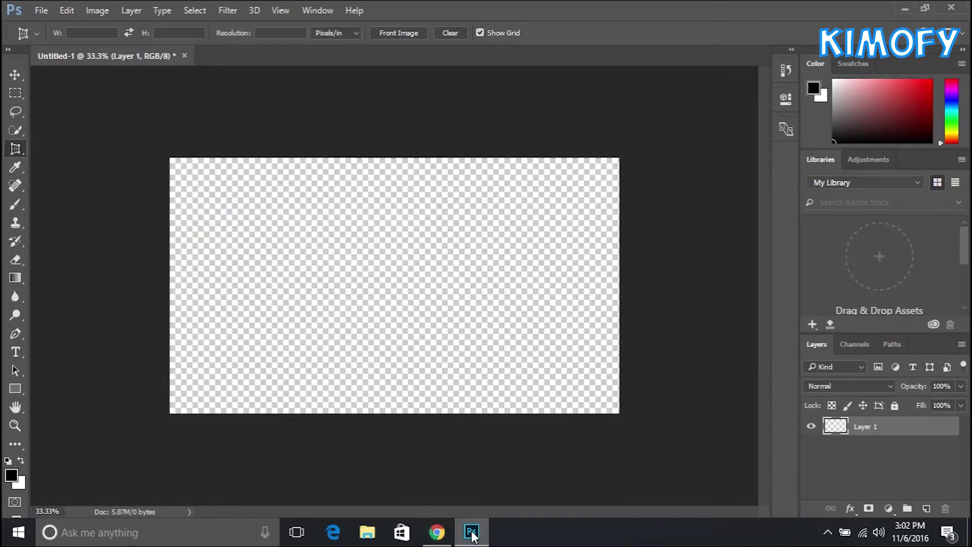
pyautogui.click(20, 242)
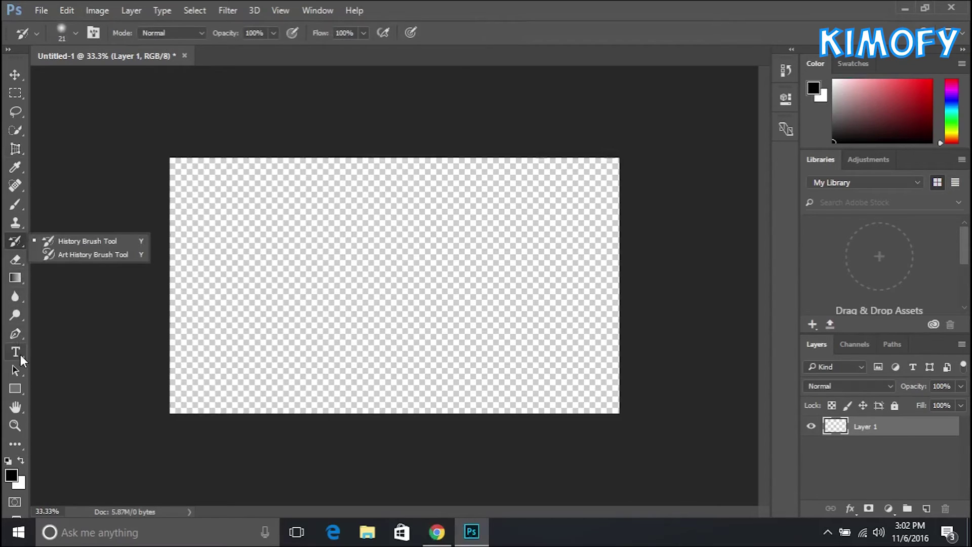
pyautogui.click(21, 449)
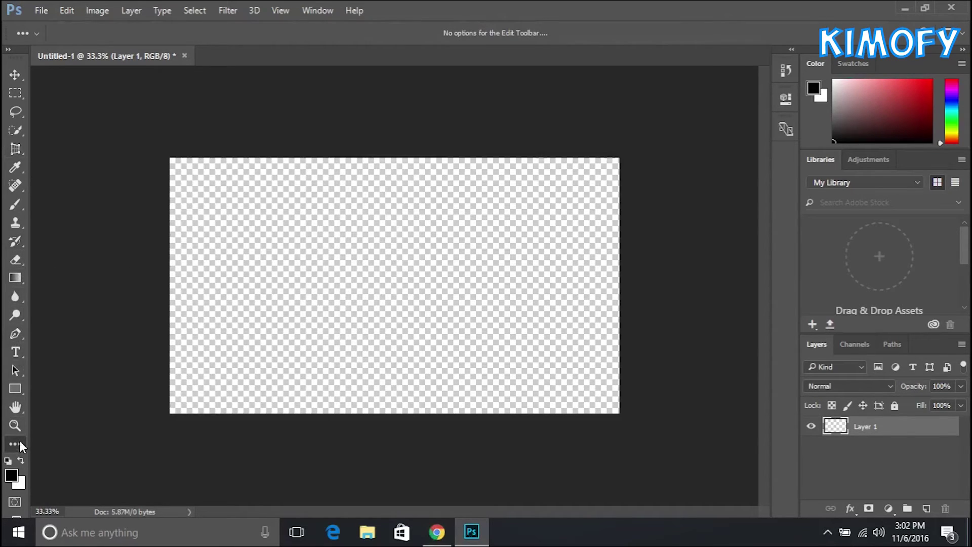
pyautogui.click(8, 50)
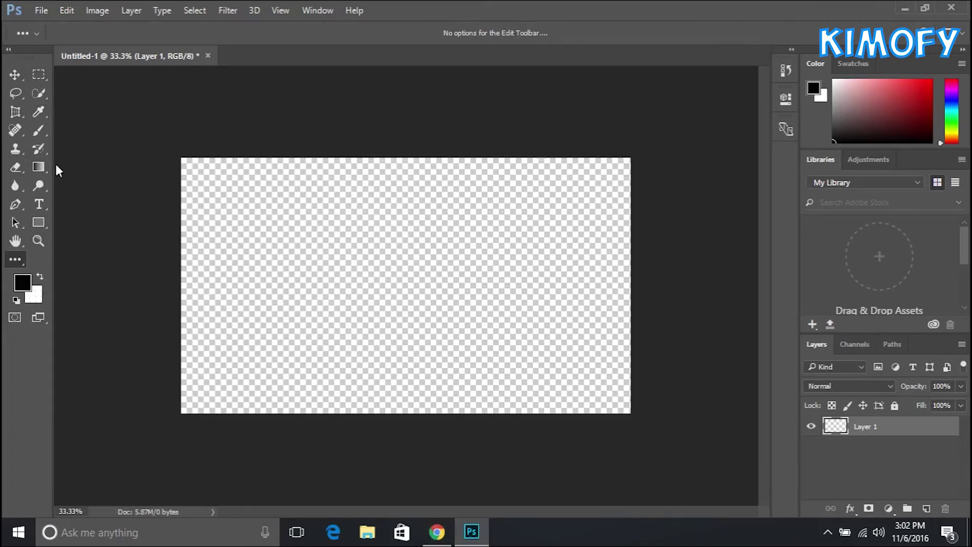
# Open the Quick Selection, Eyedropper, Brush and History Brush tool group flyouts
pyautogui.click(19, 262)
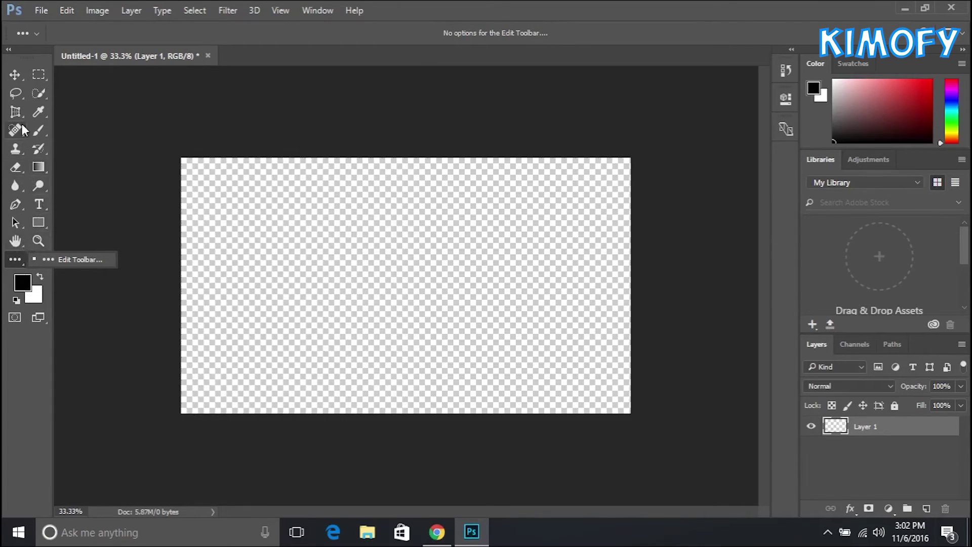
pyautogui.click(38, 99)
pyautogui.click(43, 117)
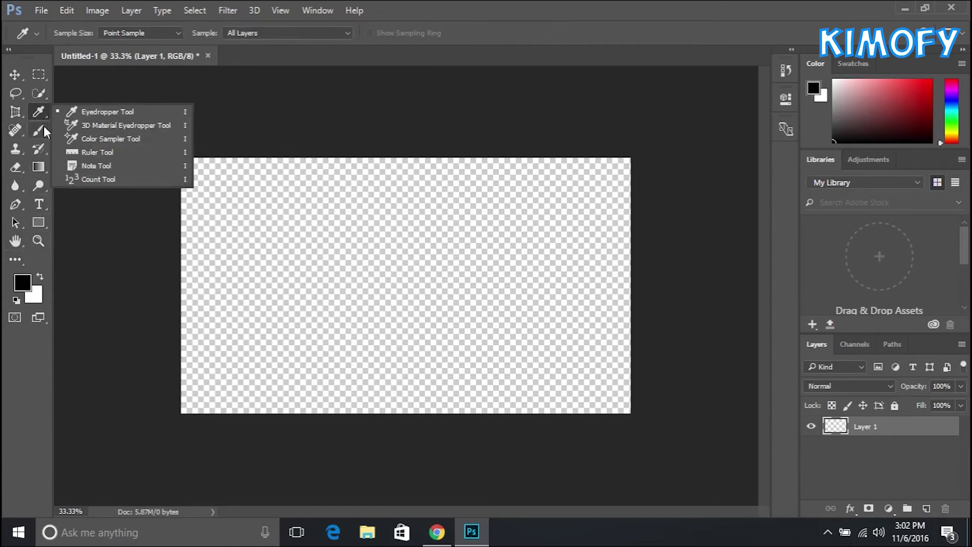
pyautogui.click(44, 130)
pyautogui.click(42, 143)
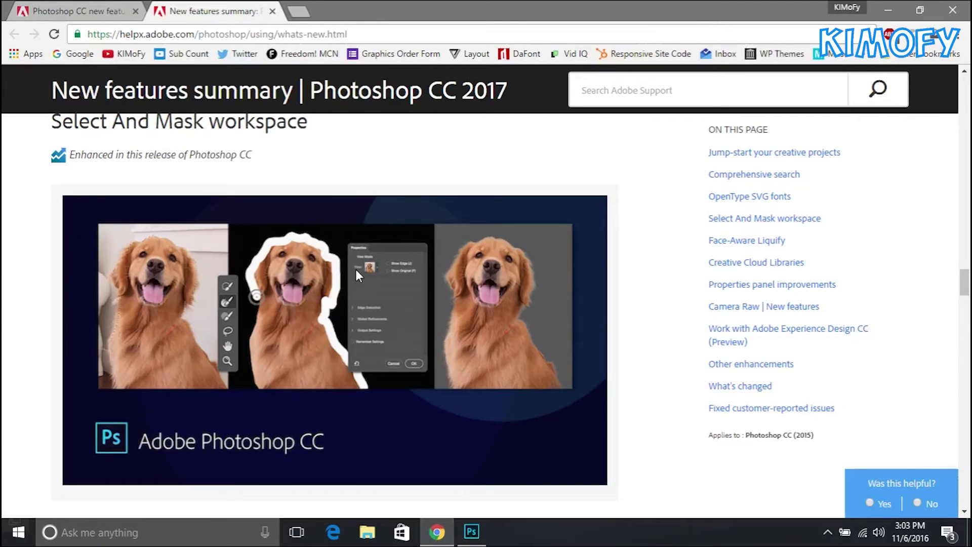
# Scroll from Select And Mask past Face-Aware Liquify to Creative Cloud Libraries and Properties panel improvements
pyautogui.scroll(-1, 355, 274)
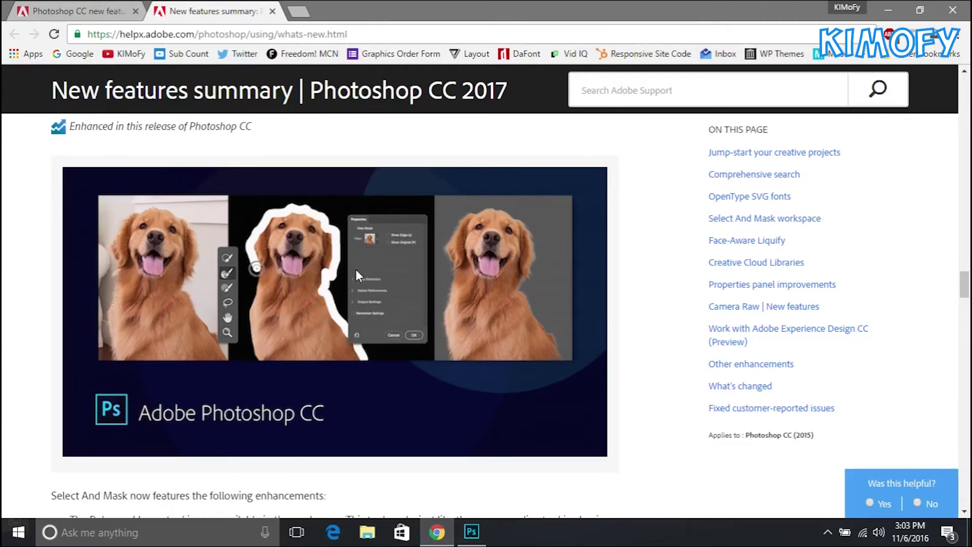
pyautogui.scroll(-12, 356, 269)
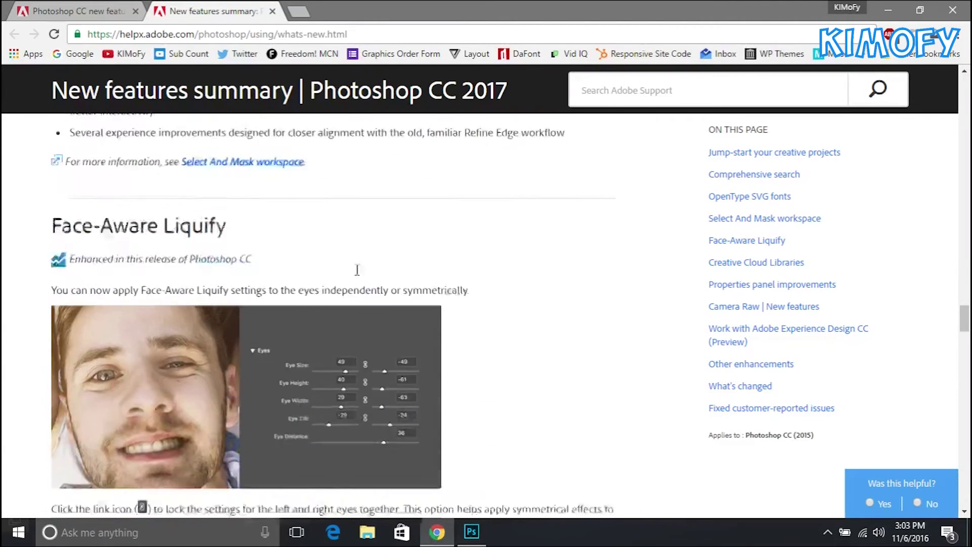
pyautogui.scroll(-2, 357, 270)
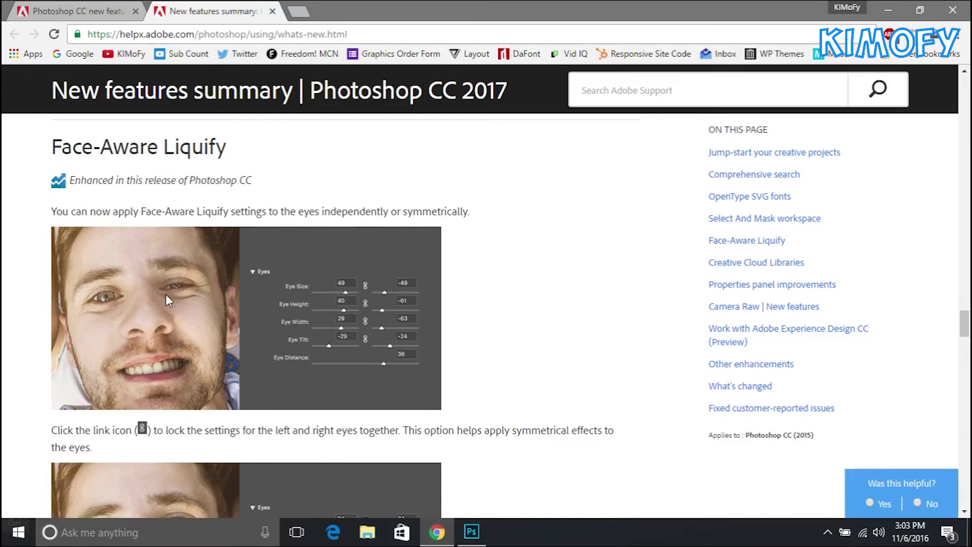
pyautogui.scroll(-1, 166, 296)
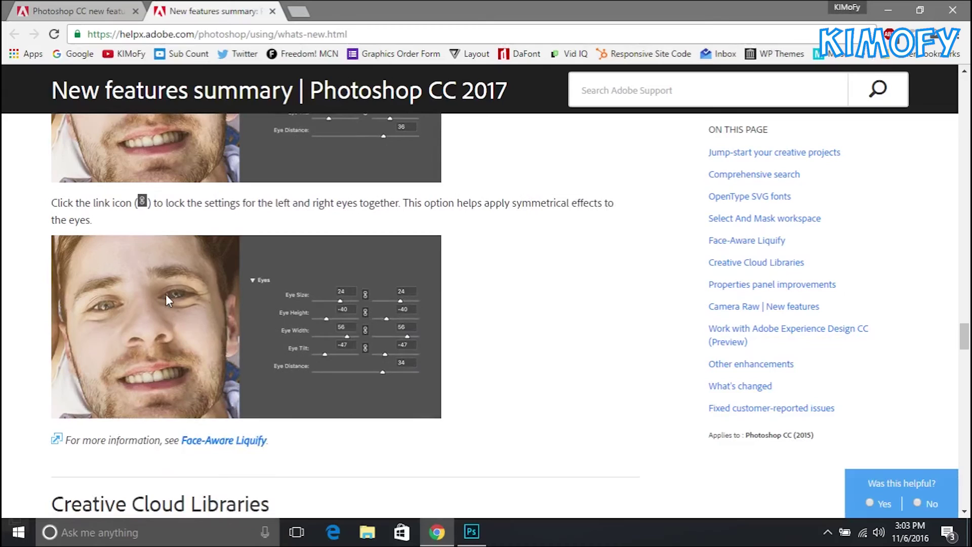
pyautogui.scroll(-4, 166, 295)
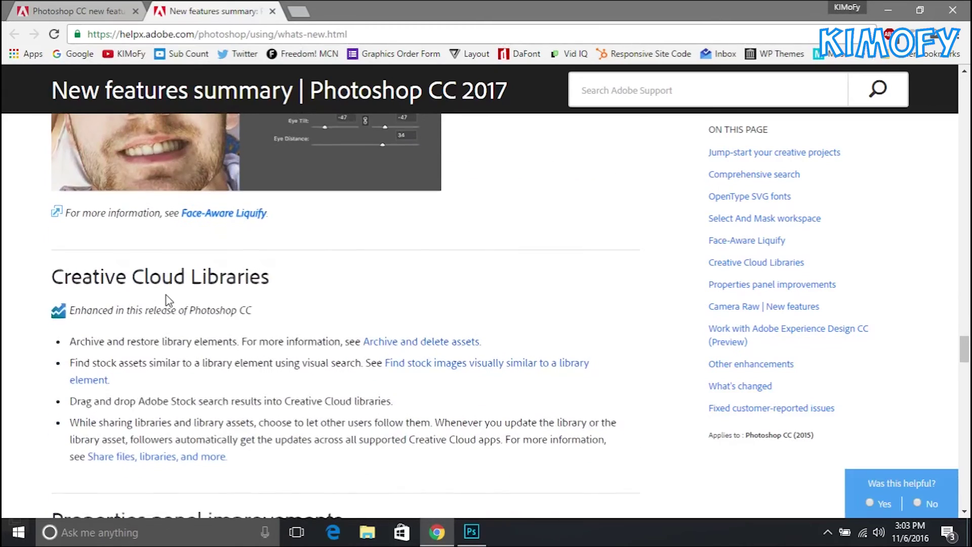
pyautogui.scroll(-3, 169, 300)
pyautogui.scroll(1, 167, 296)
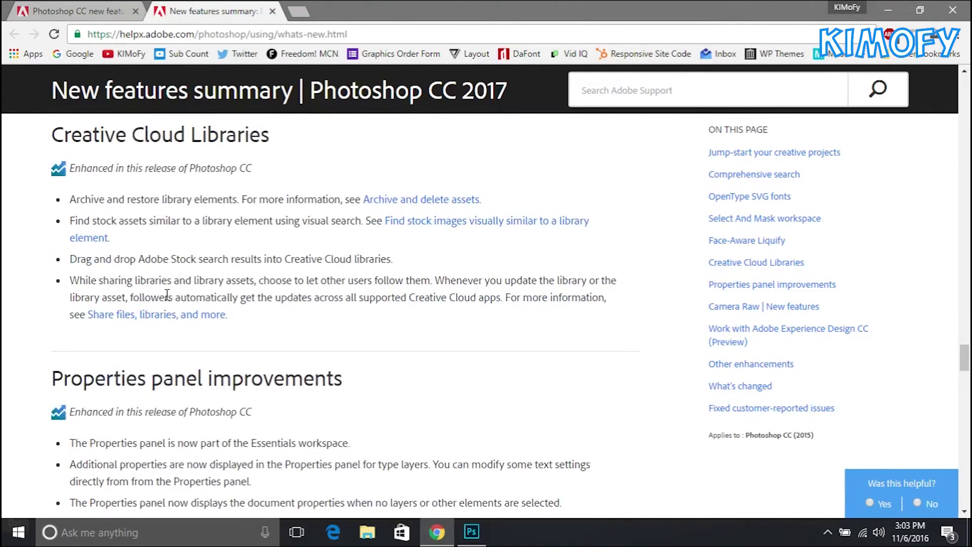
# Scroll past Camera Raw and Adobe XD to Other enhancements, including Match Font improvements
pyautogui.scroll(-7, 167, 297)
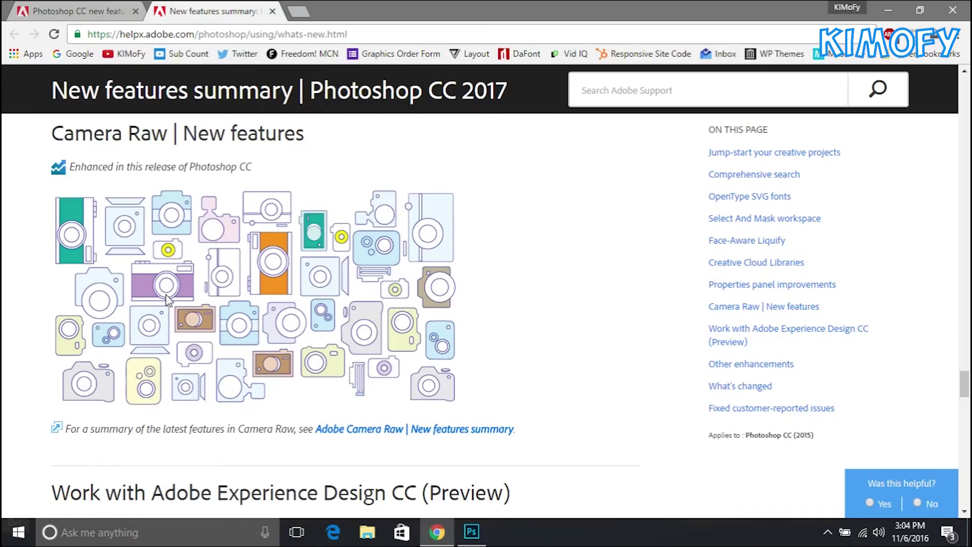
pyautogui.scroll(-9, 167, 299)
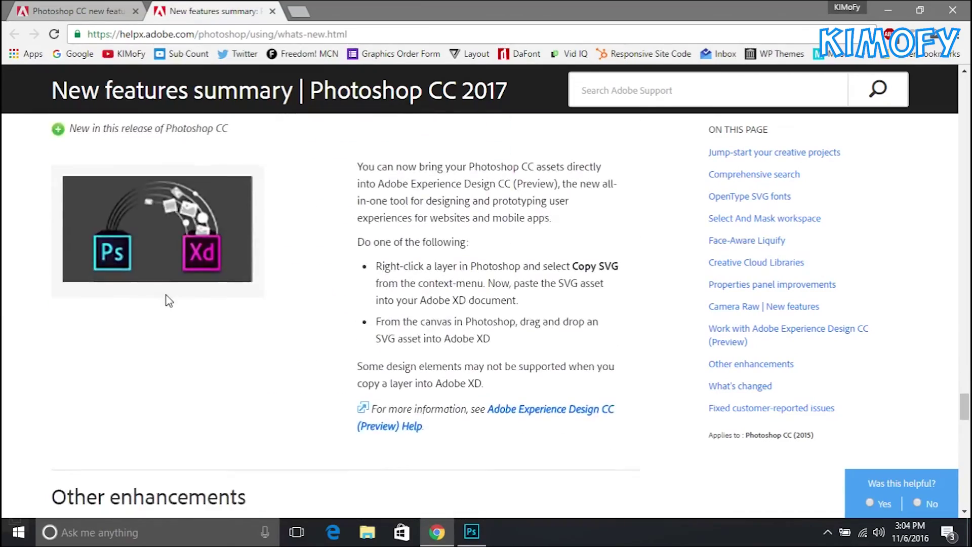
pyautogui.scroll(-4, 169, 301)
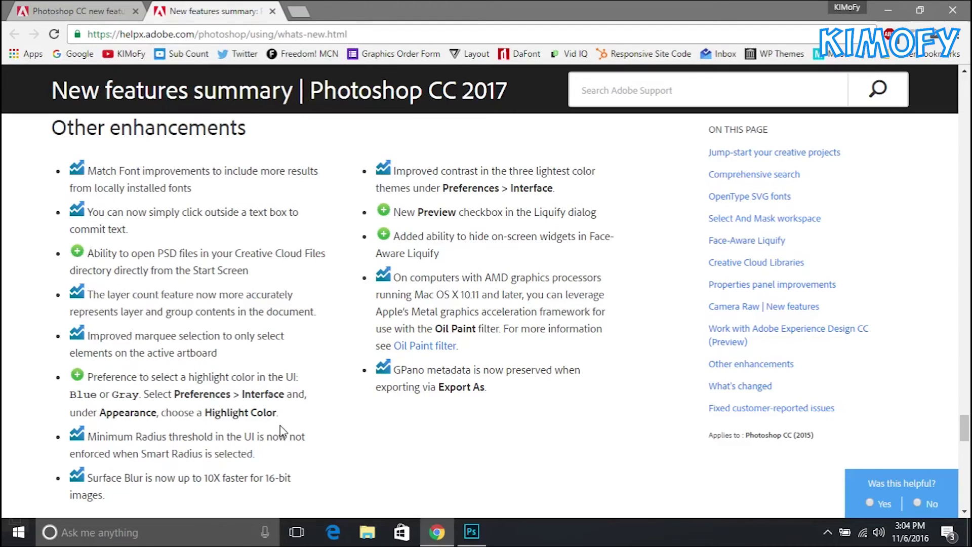
# Scroll to the What's changed notes about Auto-Select as the Move tool default
pyautogui.scroll(-3, 281, 432)
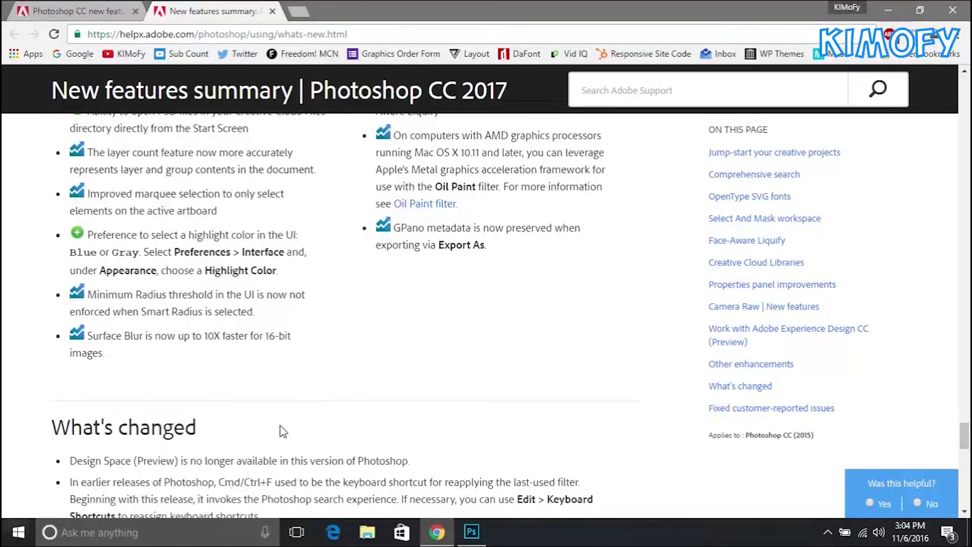
pyautogui.scroll(-3, 282, 432)
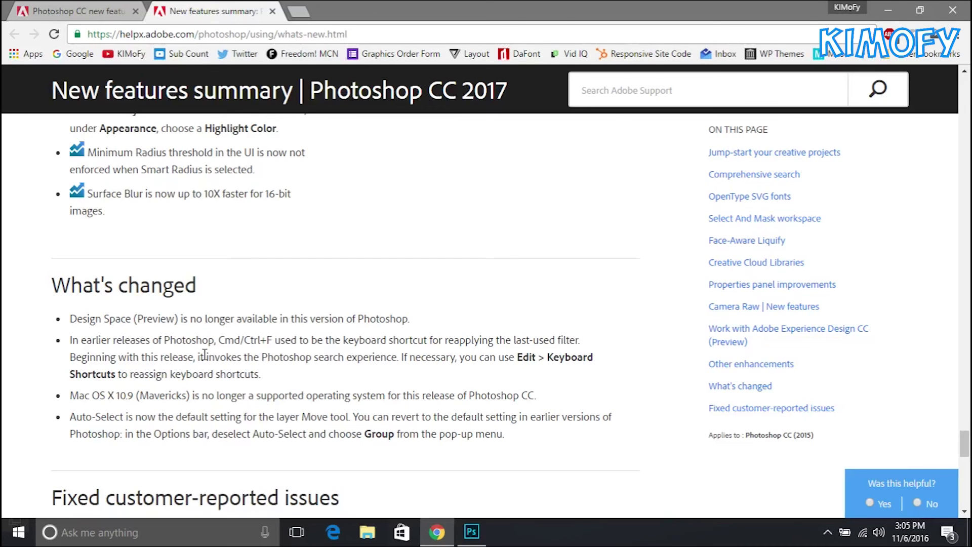
pyautogui.scroll(-2, 204, 354)
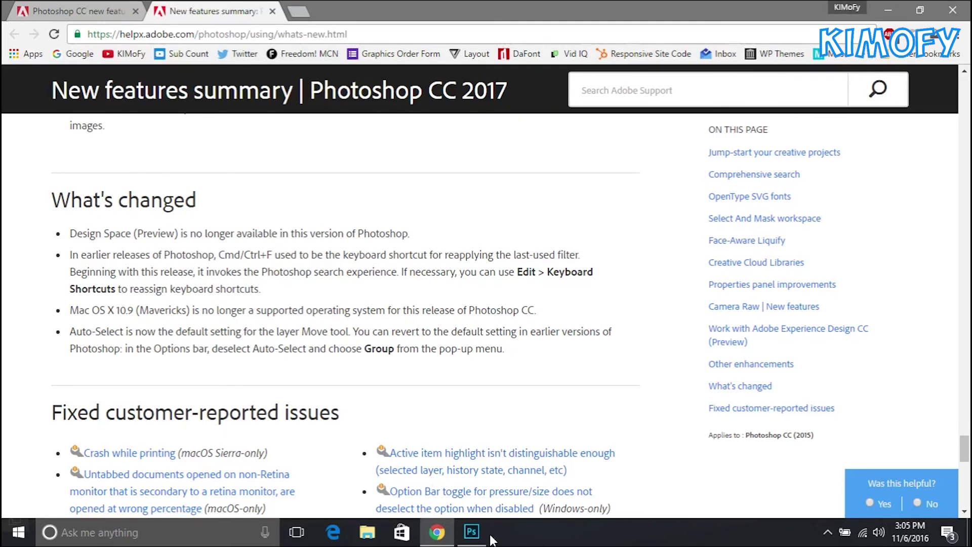
# In Photoshop, select the Eyedropper (I) and open General preferences (Ctrl+K), then return to Chrome
pyautogui.click(472, 533)
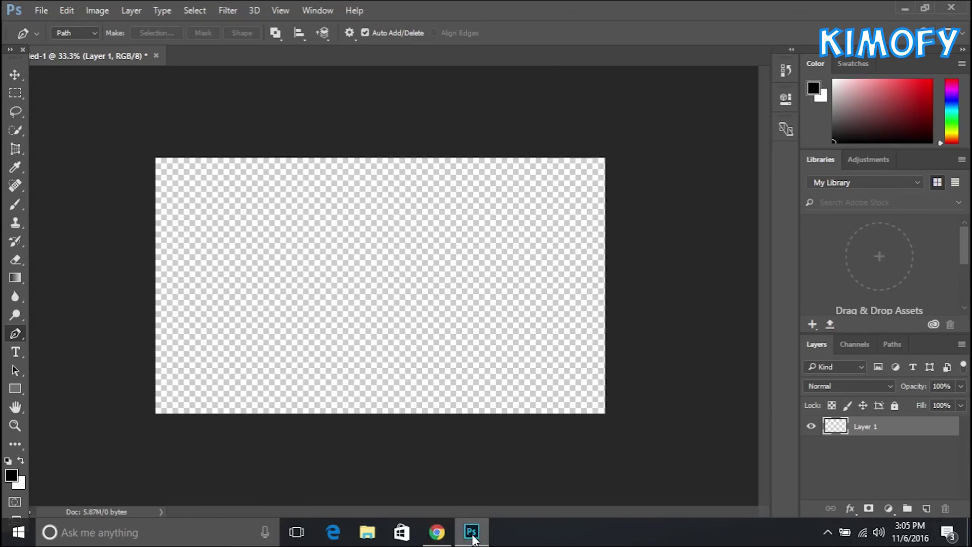
pyautogui.press('i')
pyautogui.hotkey('ctrl', 'k')
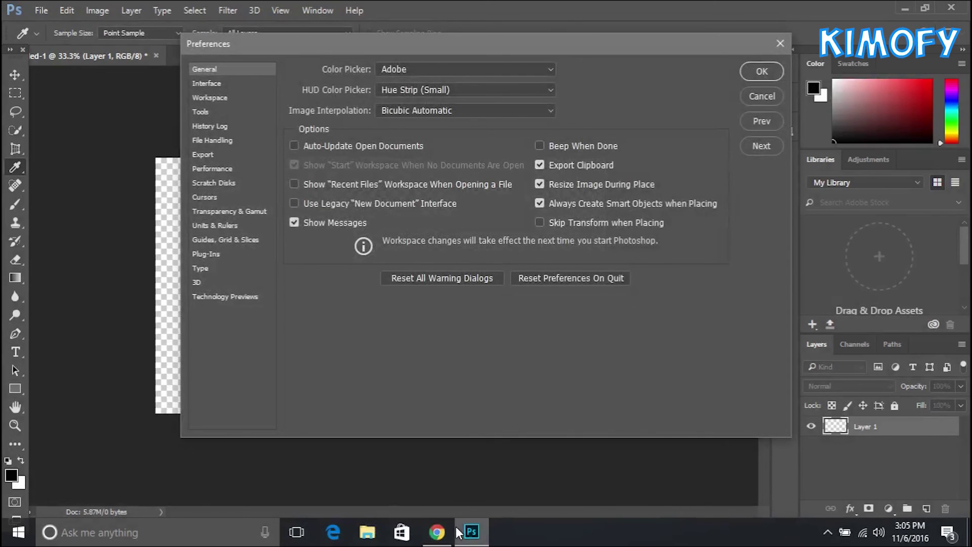
pyautogui.click(447, 533)
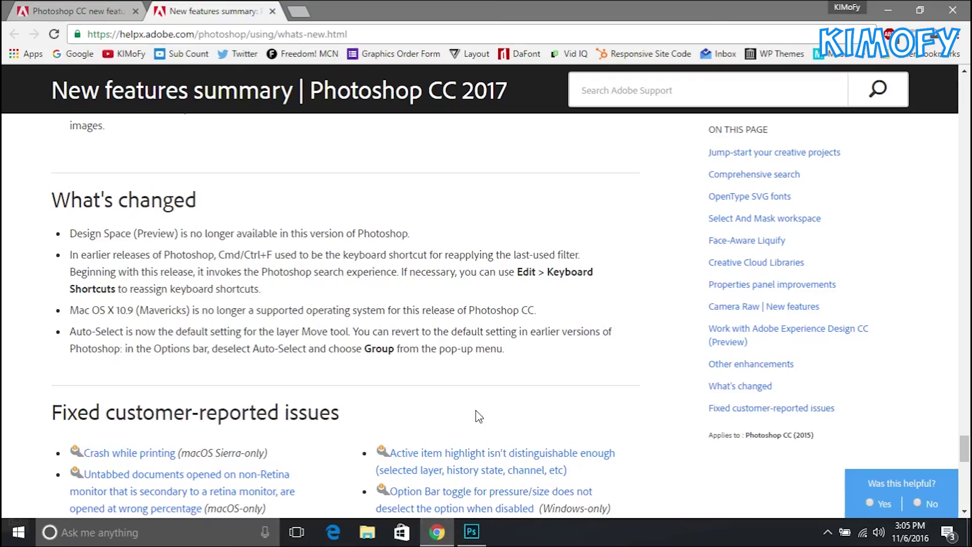
# Scroll the Fixed customer-reported issues list to the footer and back to the Select and Mask lasso fix
pyautogui.scroll(-6, 479, 417)
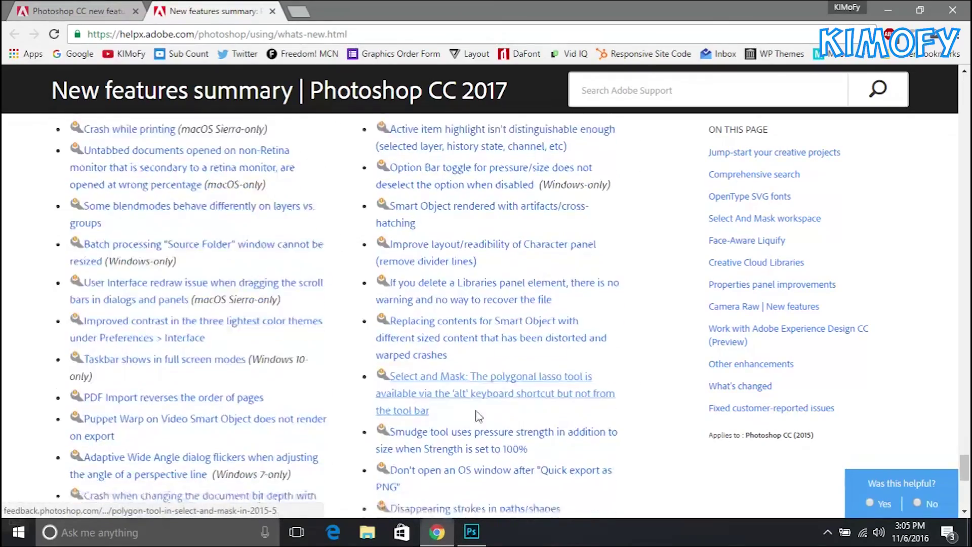
pyautogui.scroll(-8, 478, 416)
pyautogui.scroll(2, 478, 416)
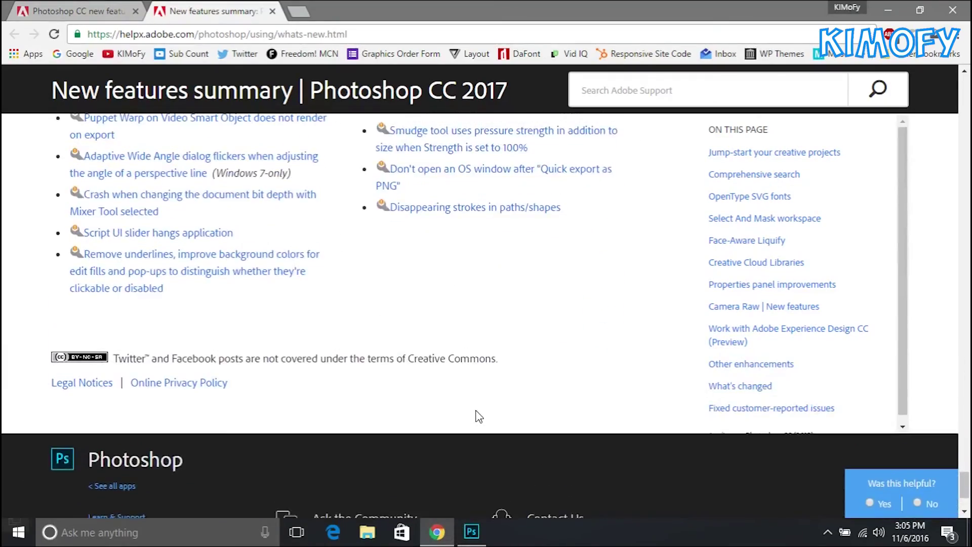
pyautogui.scroll(4, 479, 416)
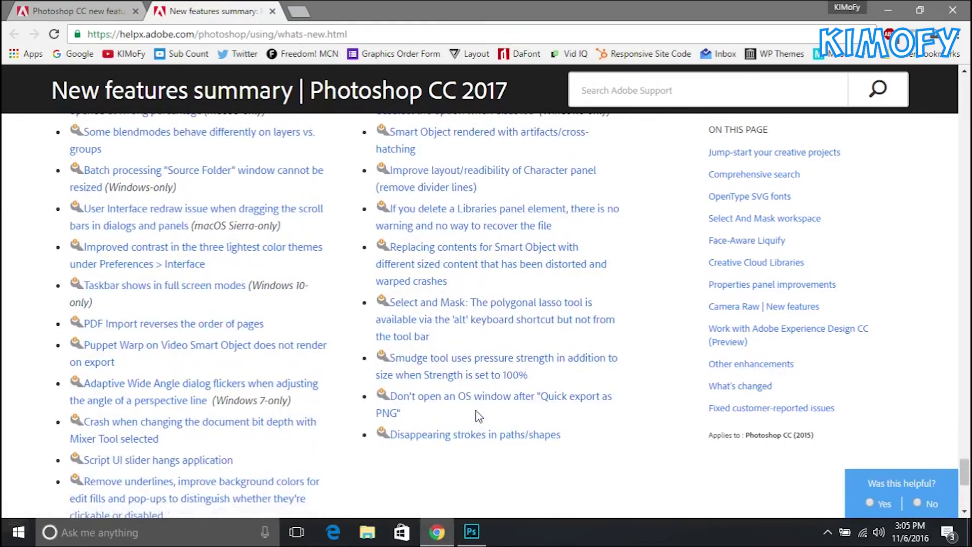
pyautogui.scroll(3, 478, 416)
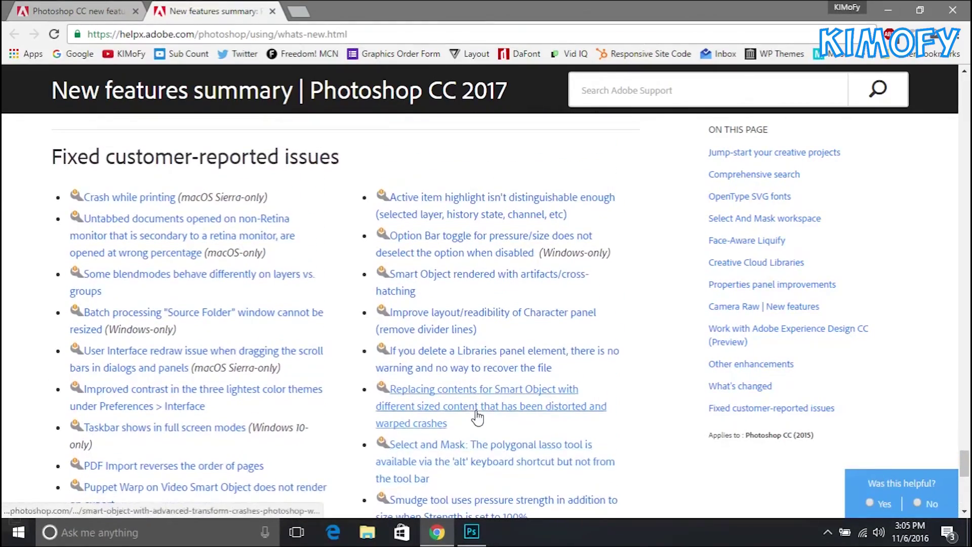
pyautogui.scroll(-1, 478, 416)
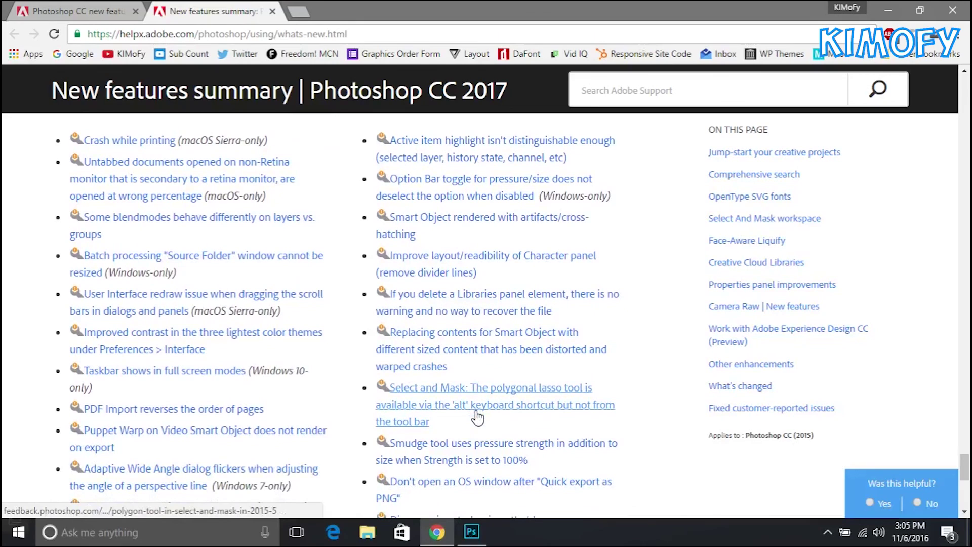